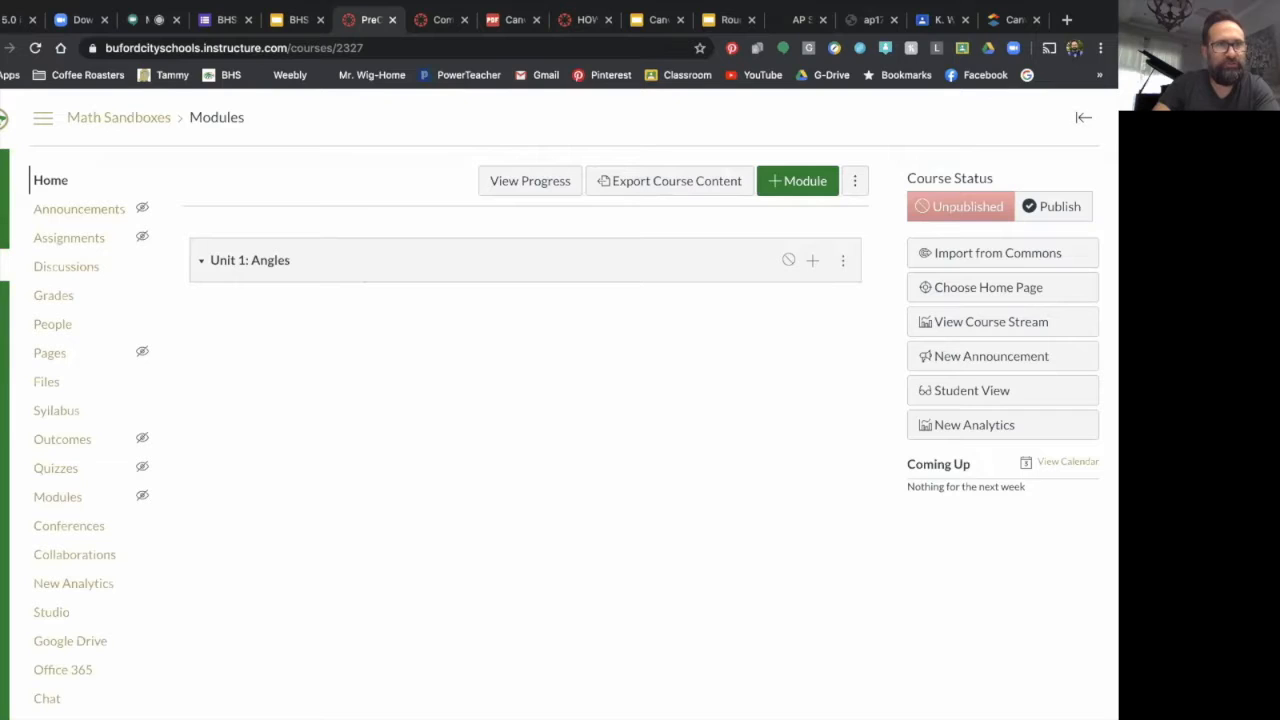
Open the PreCalculus Sandbox course from the dashboard
left_click(5, 265)
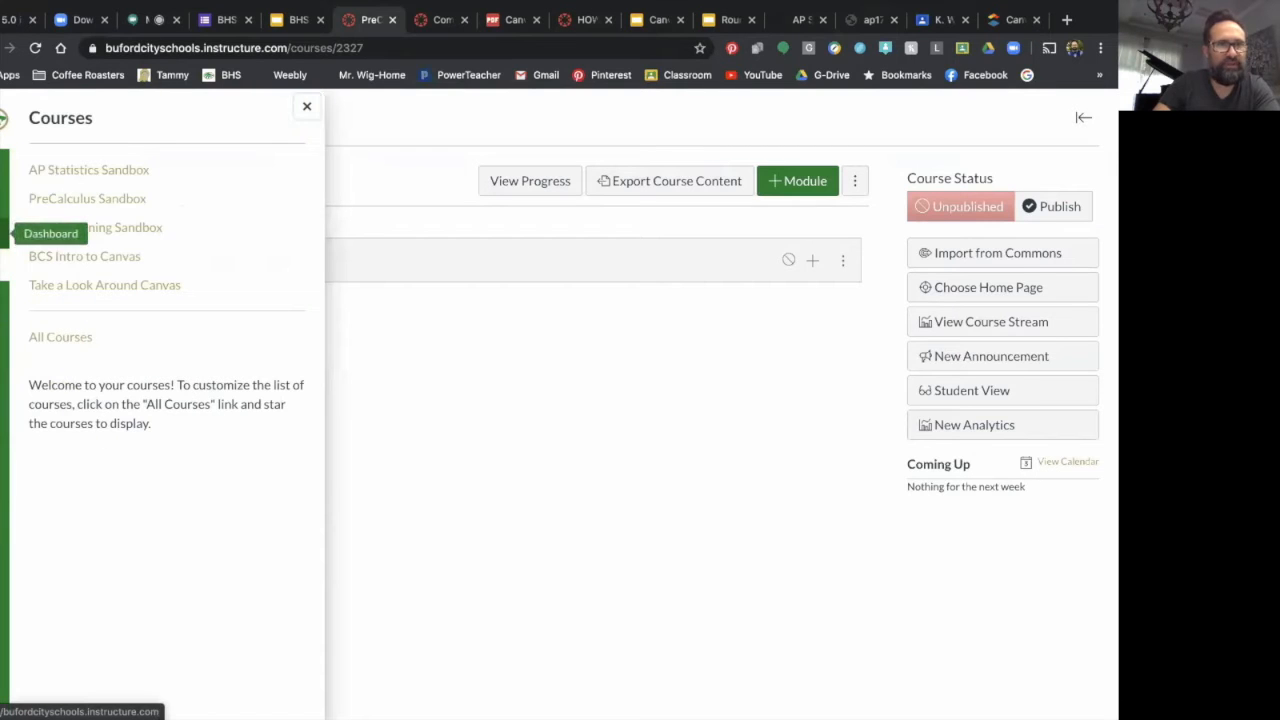
left_click(5, 233)
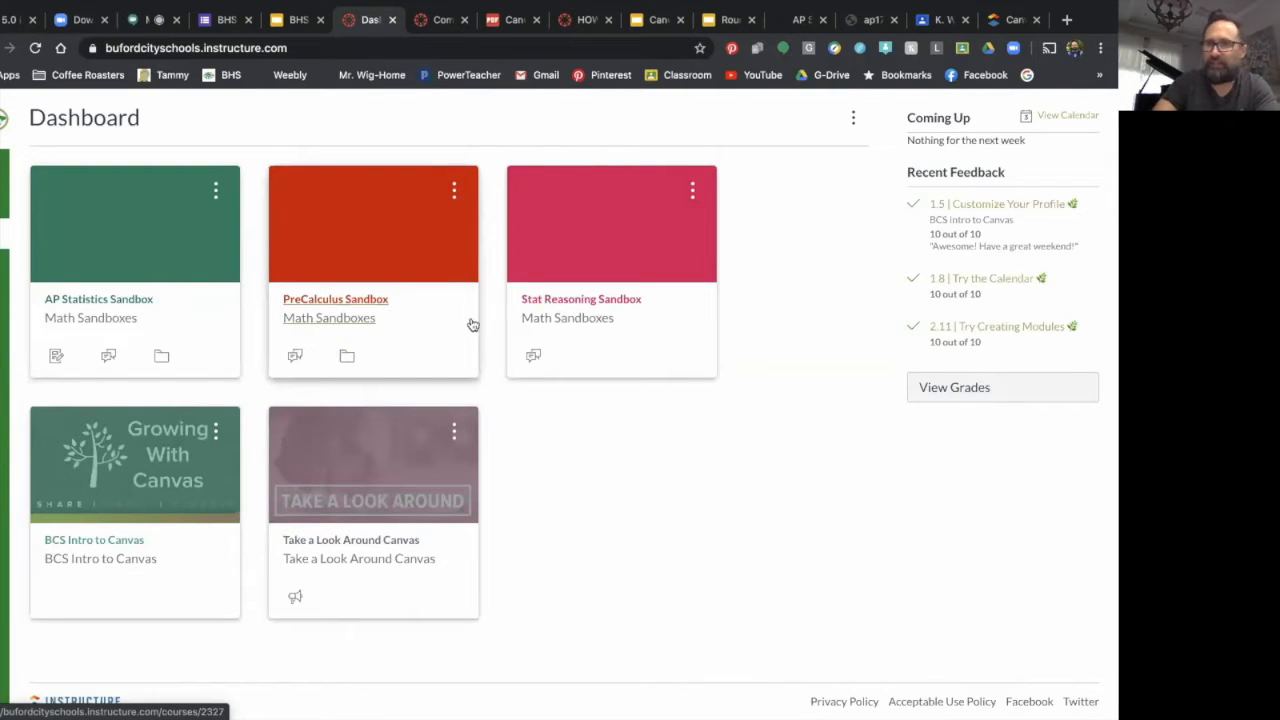
left_click(357, 305)
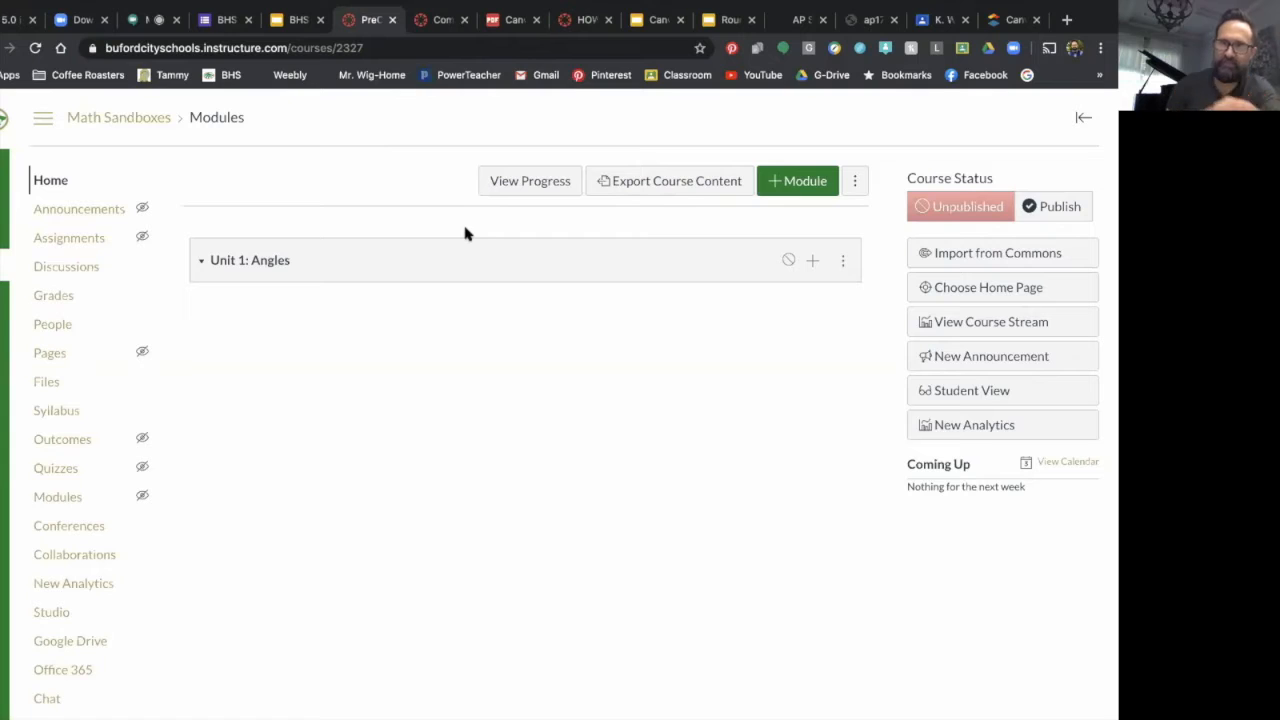
Start a new module and name it "Unit 2: Graphing Trig Functions"
left_click(773, 188)
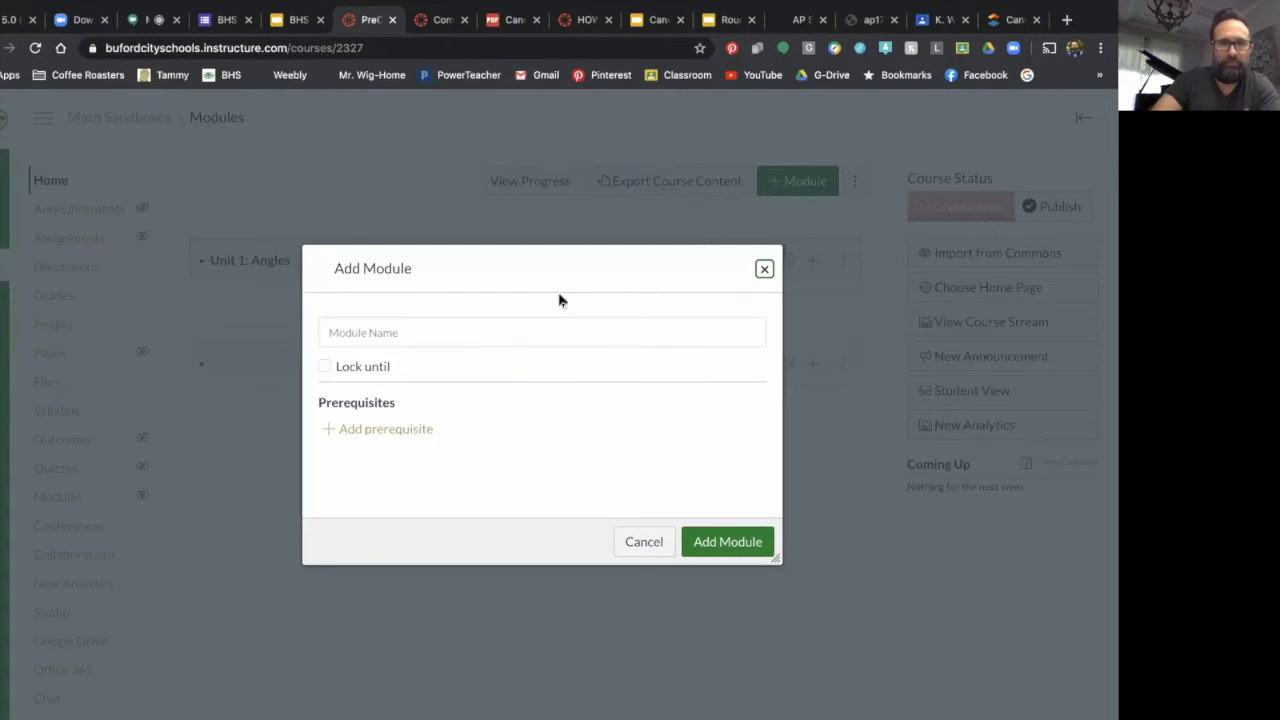
left_click(406, 335)
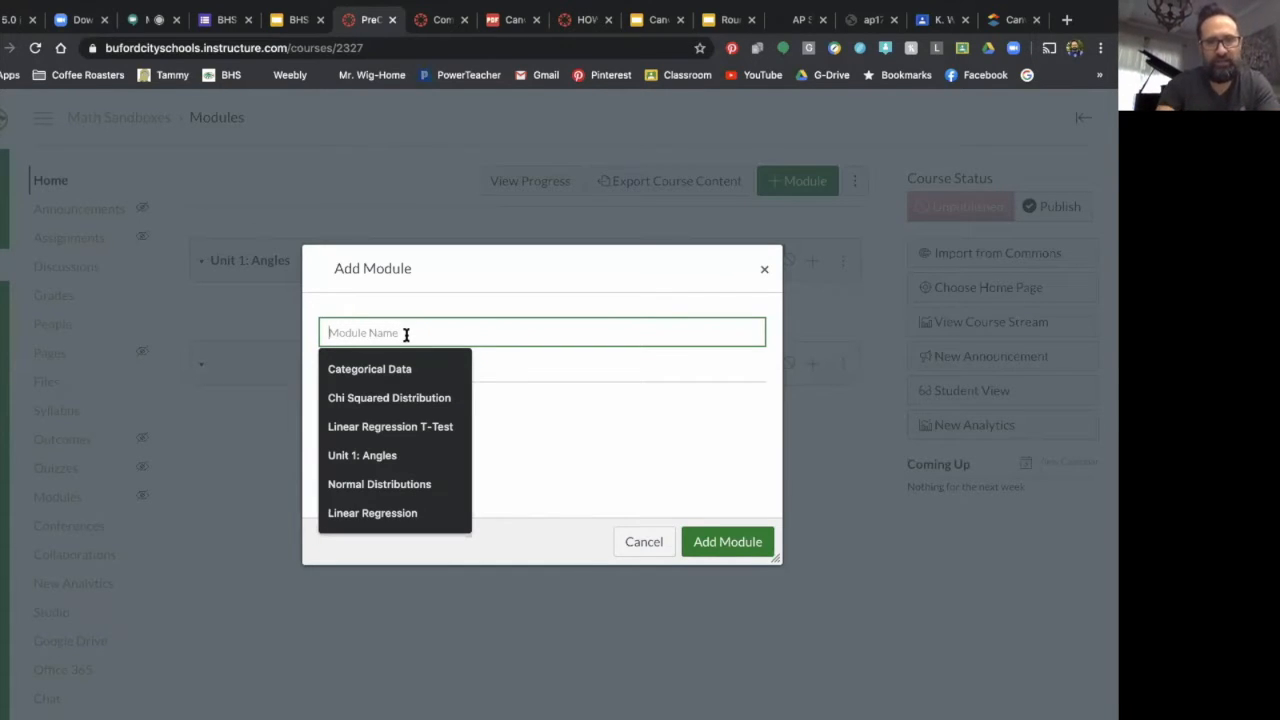
type("Uni")
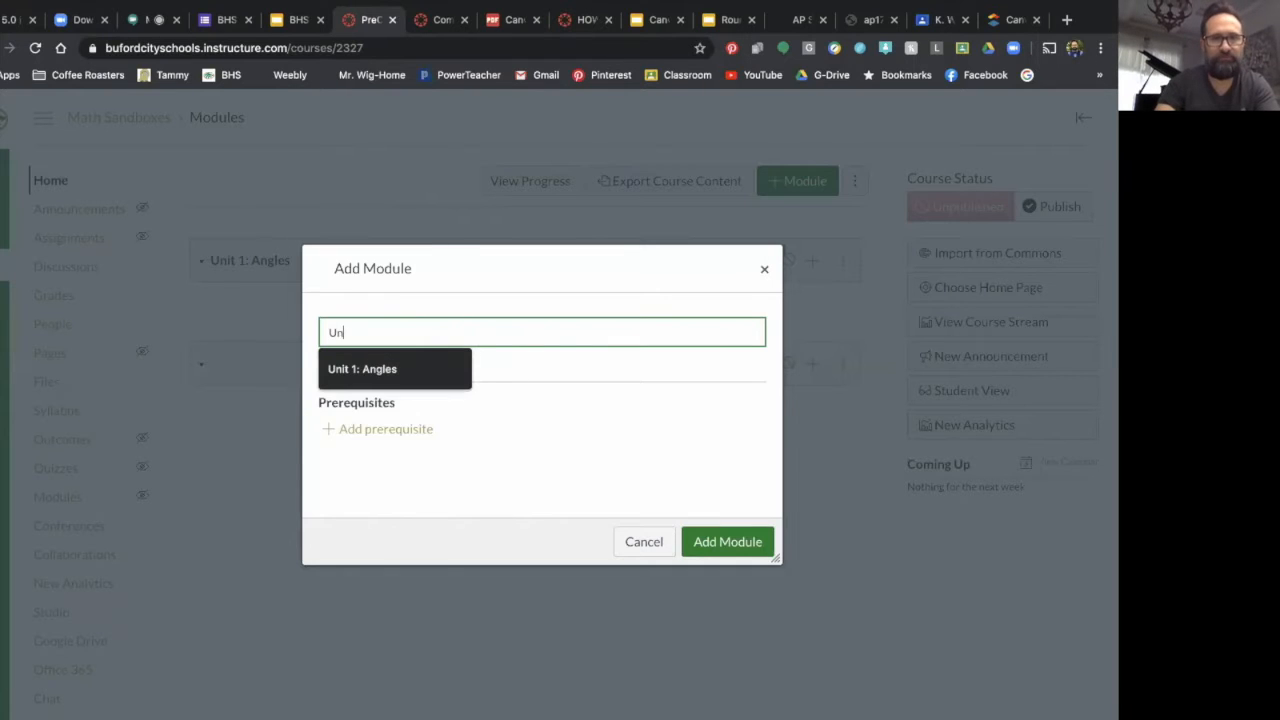
type("t")
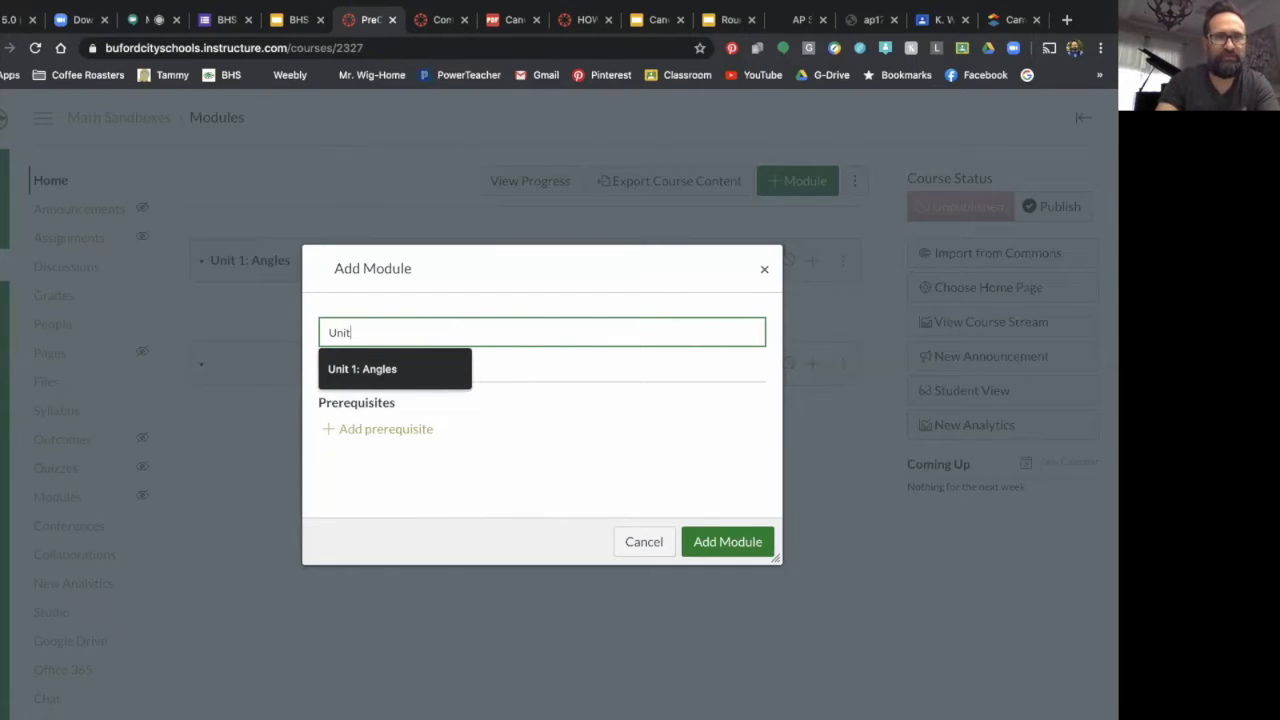
type(" 2: Graphing Tri")
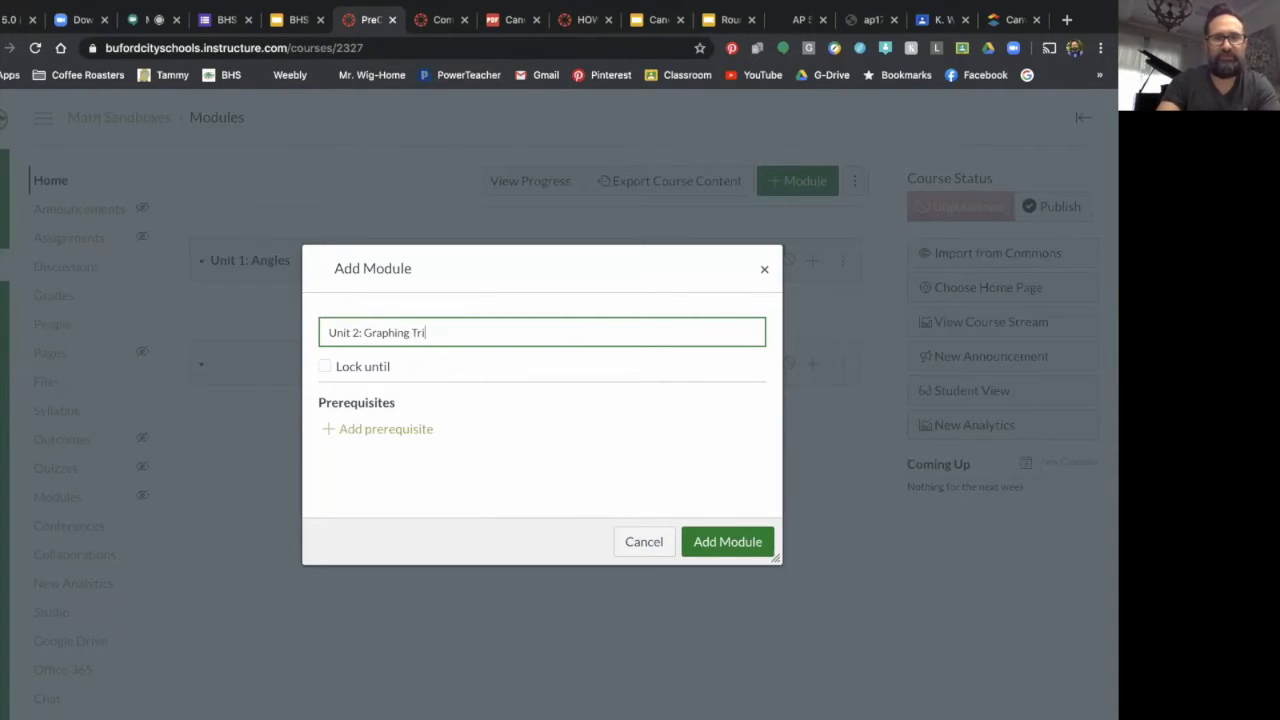
type("g Function")
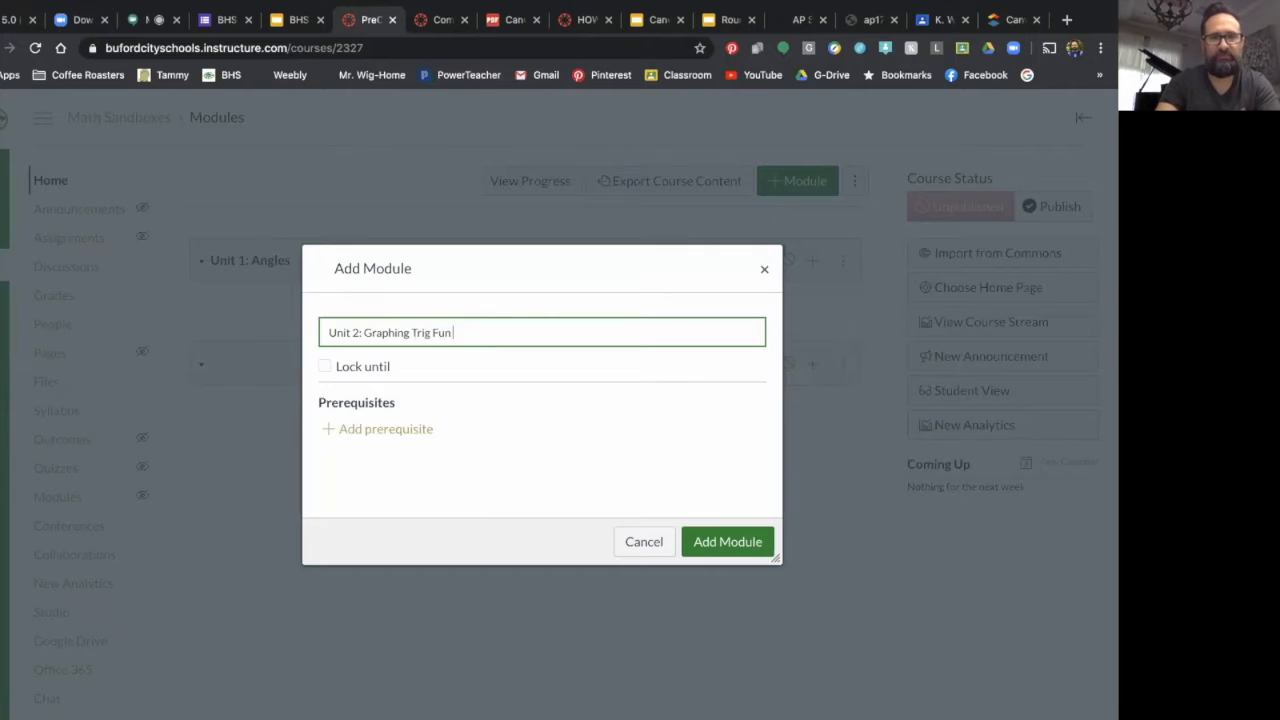
key("BackSpace")
key("BackSpace")
key("BackSpace")
key("BackSpace")
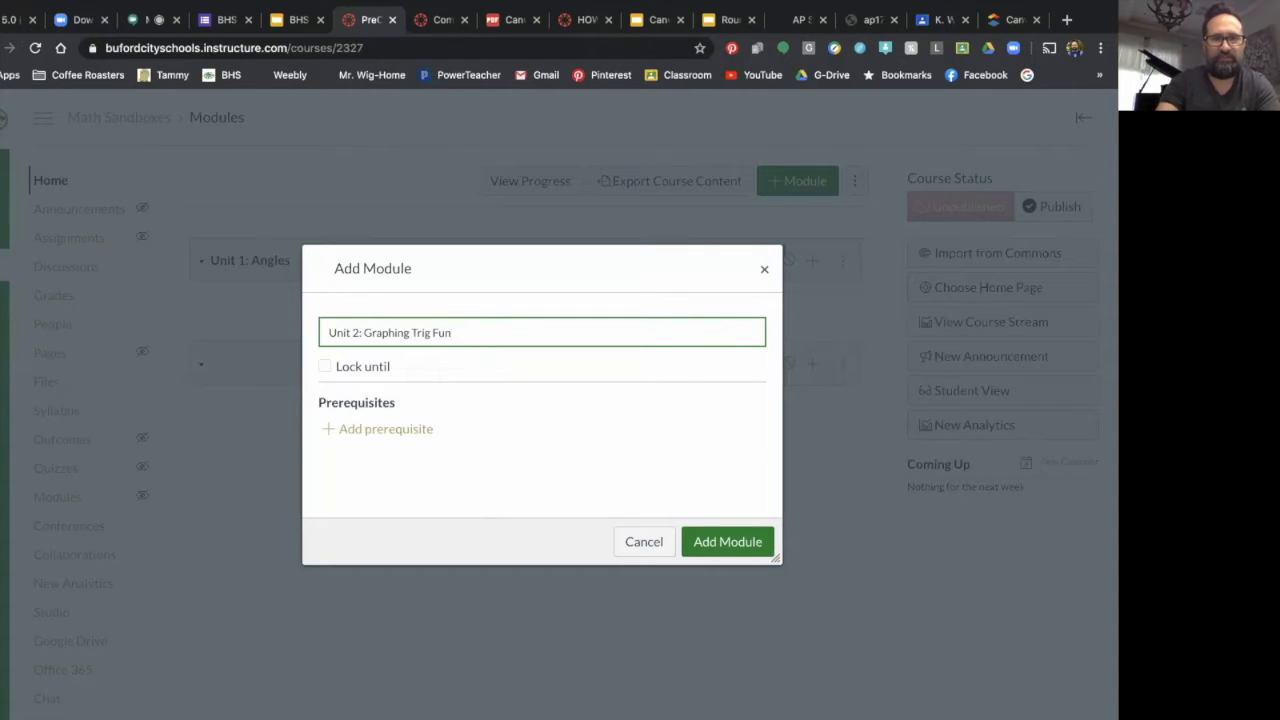
type("ctions")
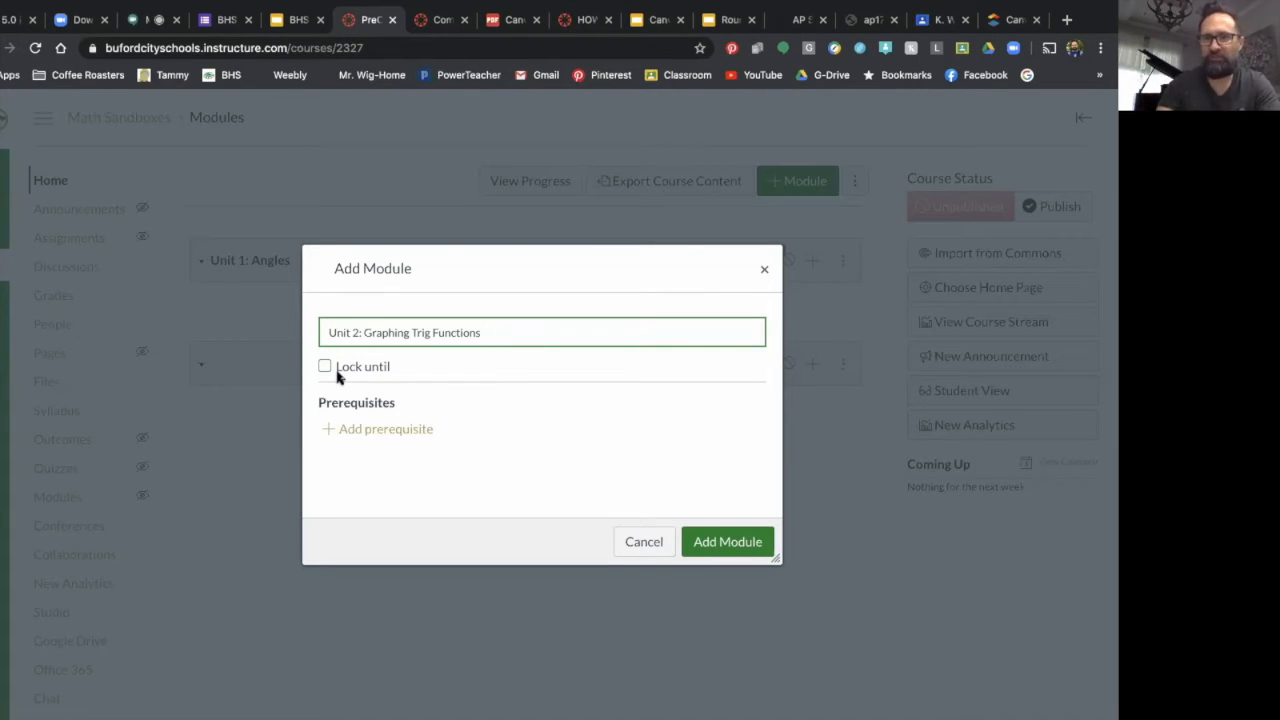
Set Unit 1: Angles as the new module's prerequisite, leave it without a lock date, and add the module
left_click(354, 428)
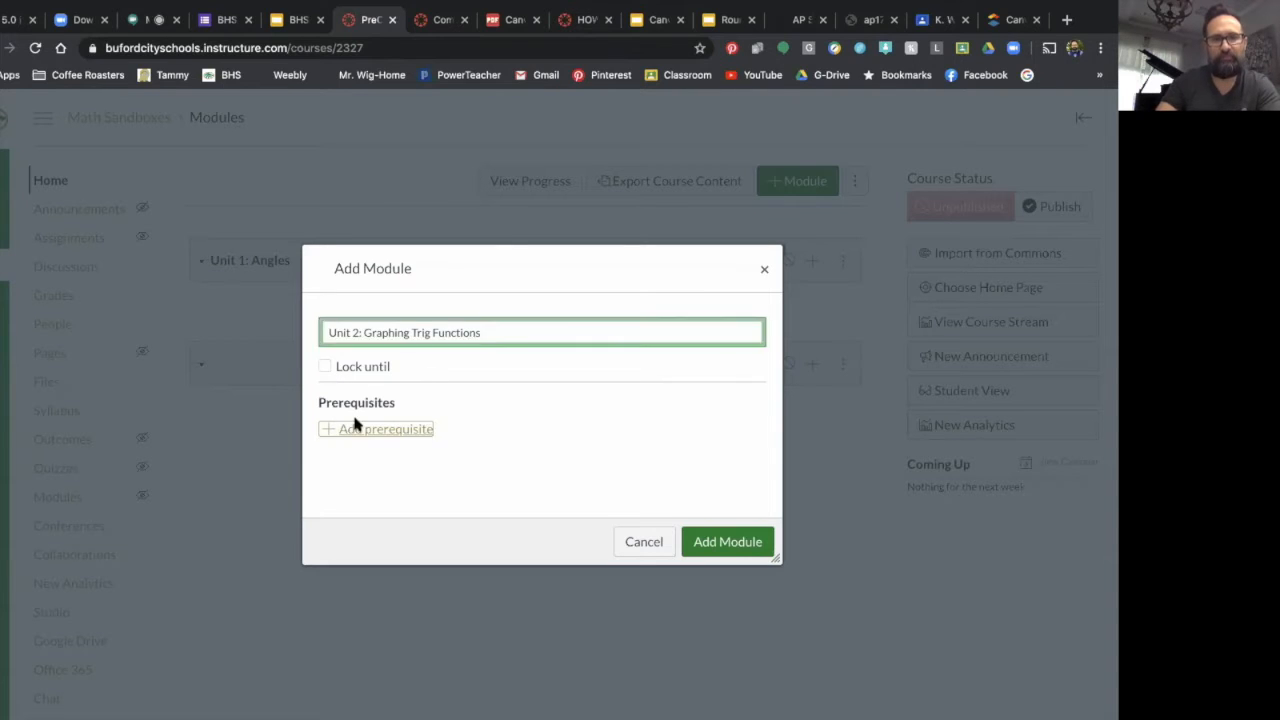
left_click(471, 432)
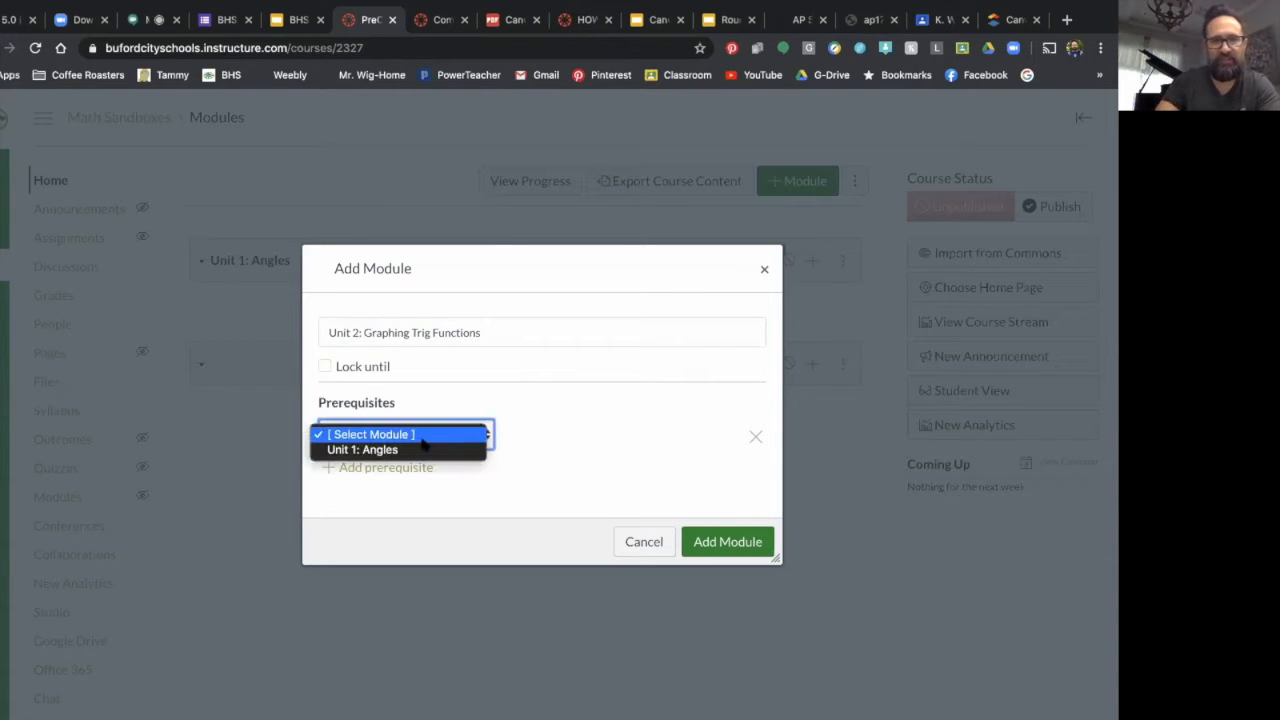
left_click(396, 451)
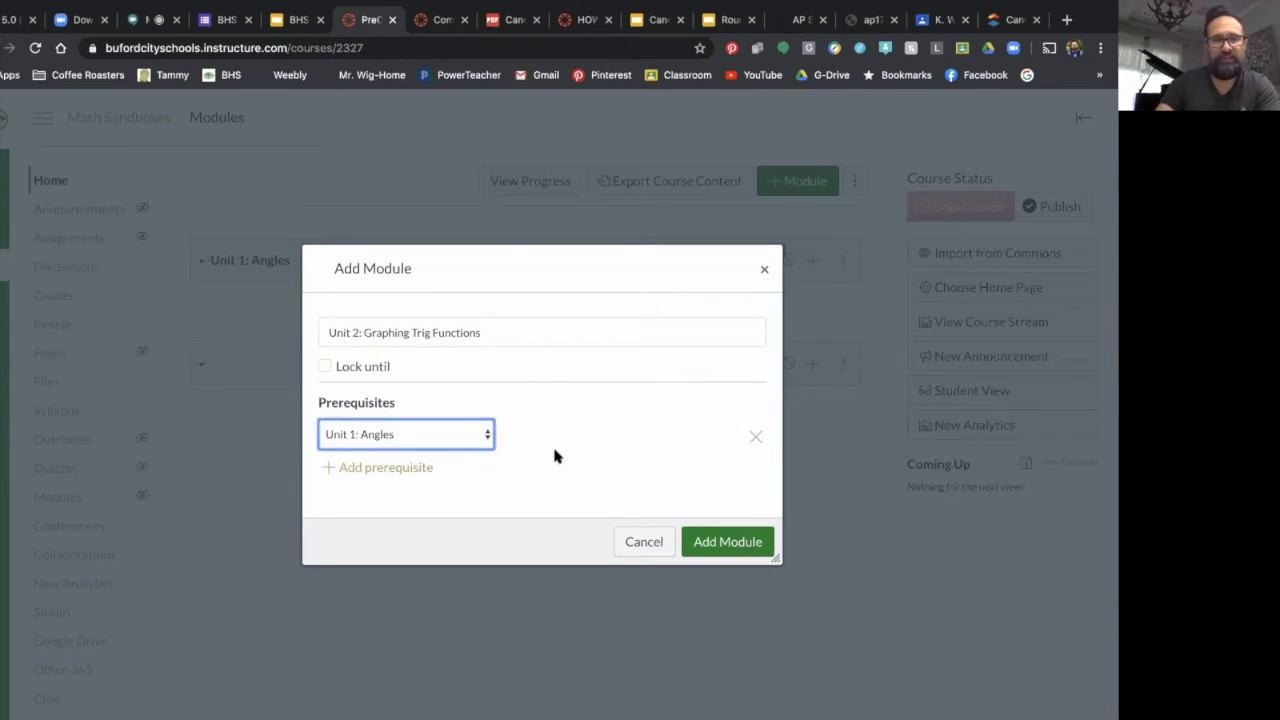
left_click(325, 367)
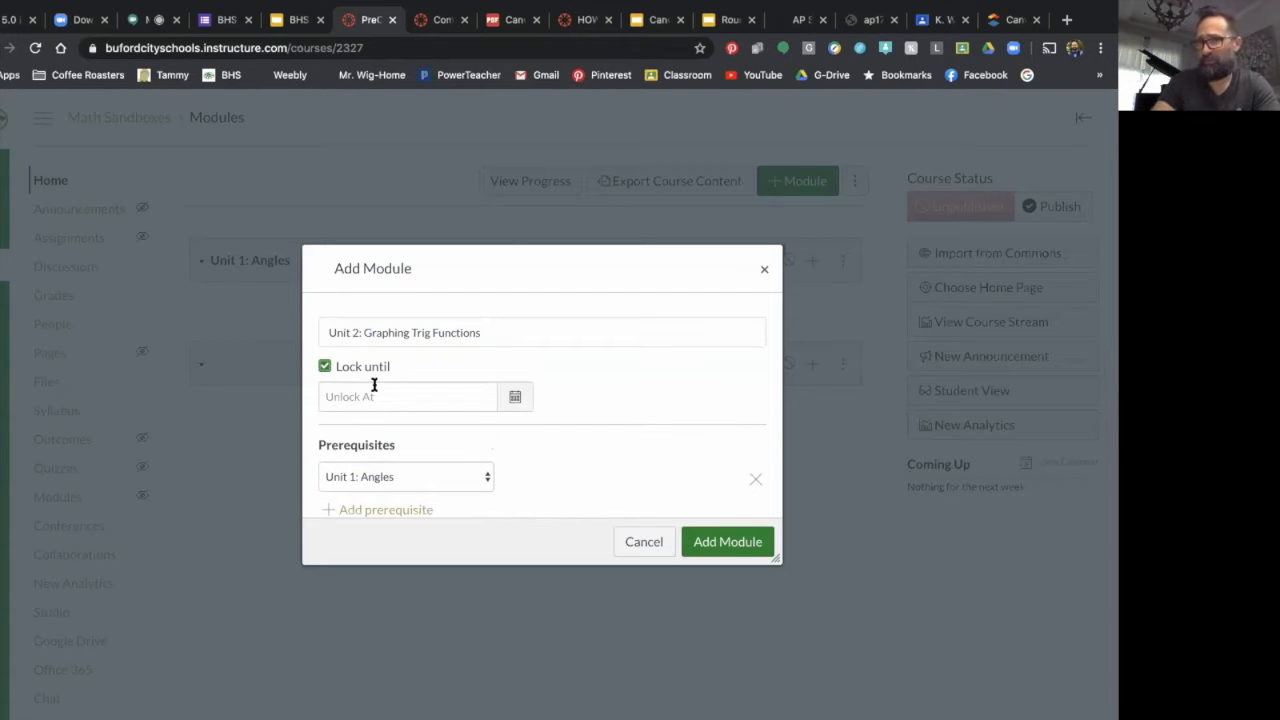
left_click(325, 366)
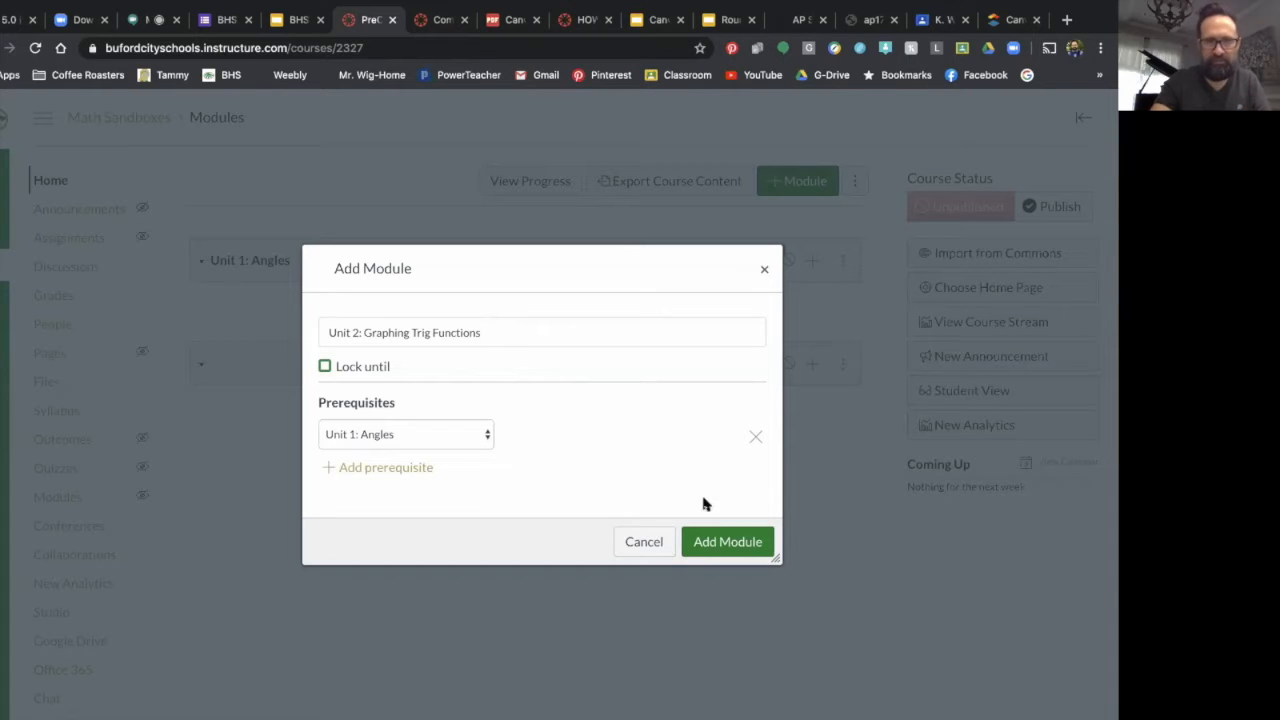
left_click(707, 541)
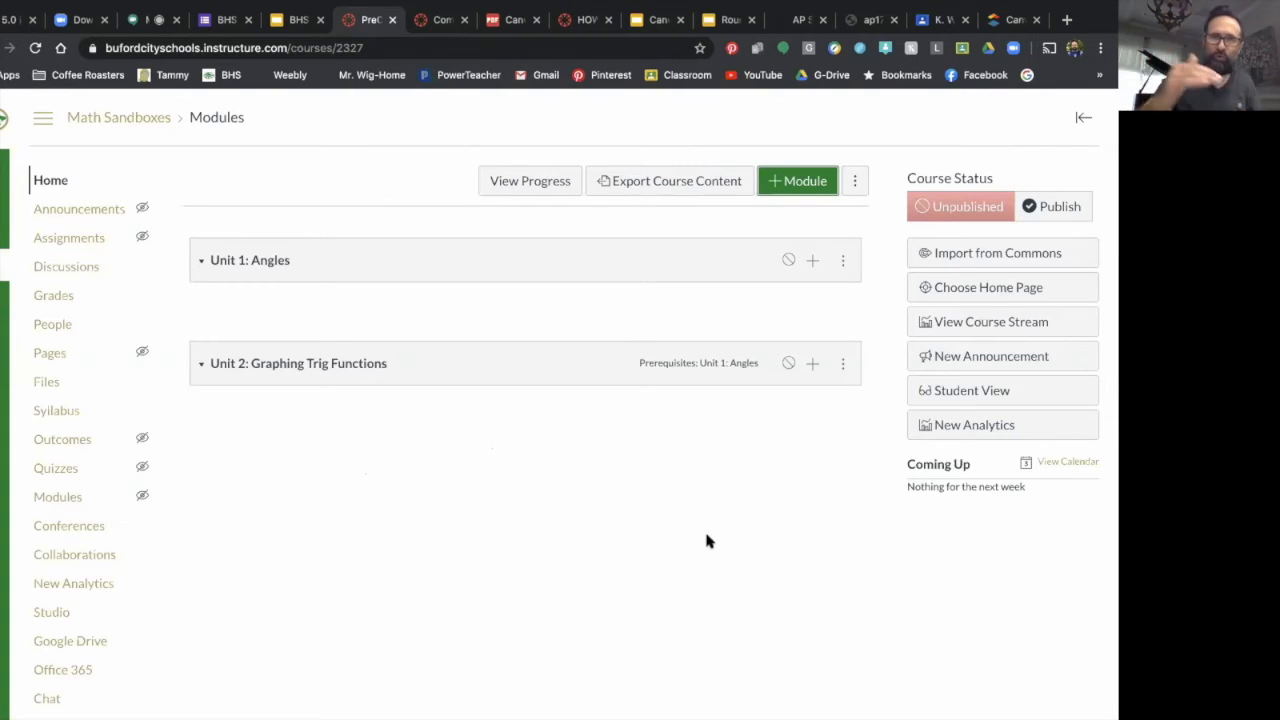
Examine the management options available for the Unit 1: Angles module
scroll(706, 541, "down", 1)
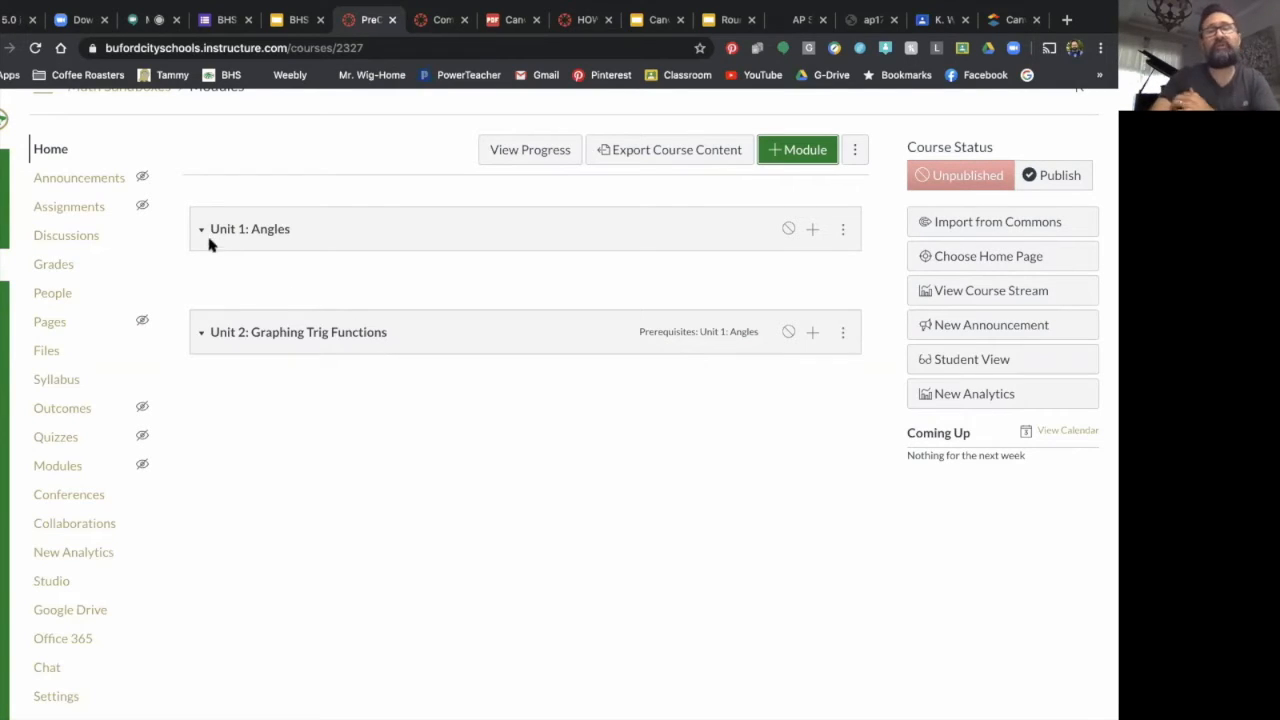
scroll(211, 240, "up", 1)
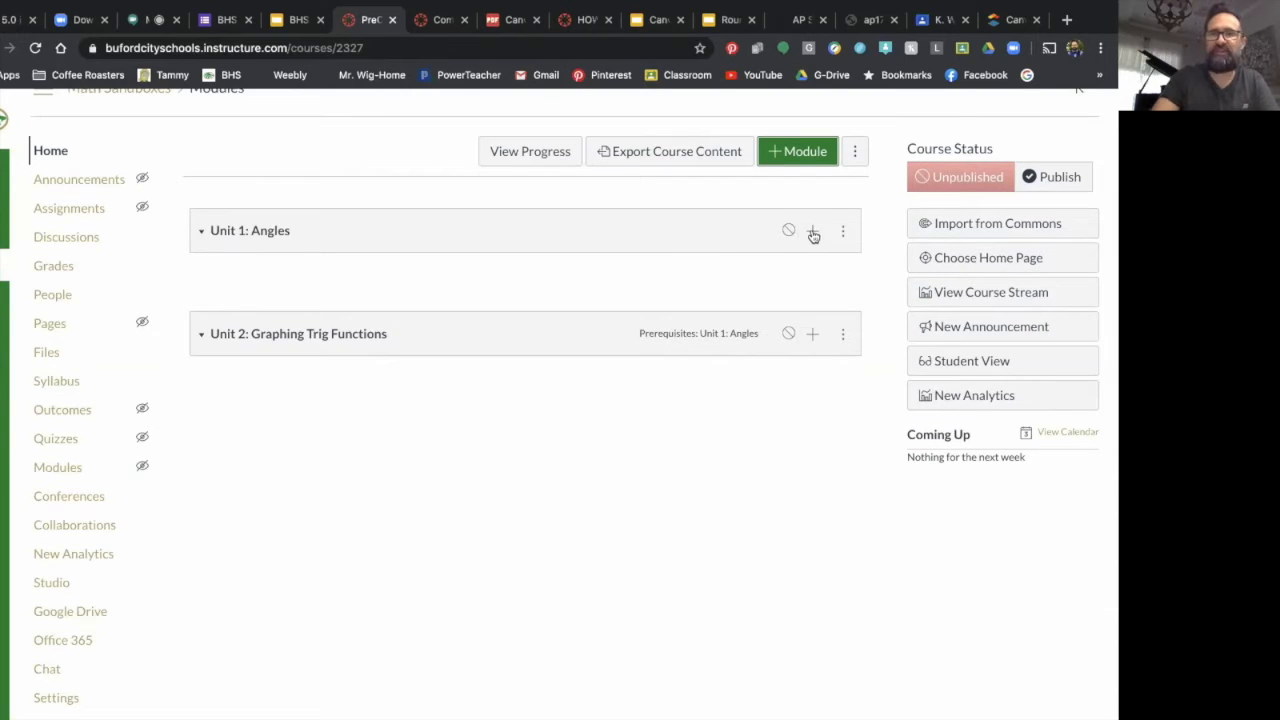
scroll(813, 235, "down", 1)
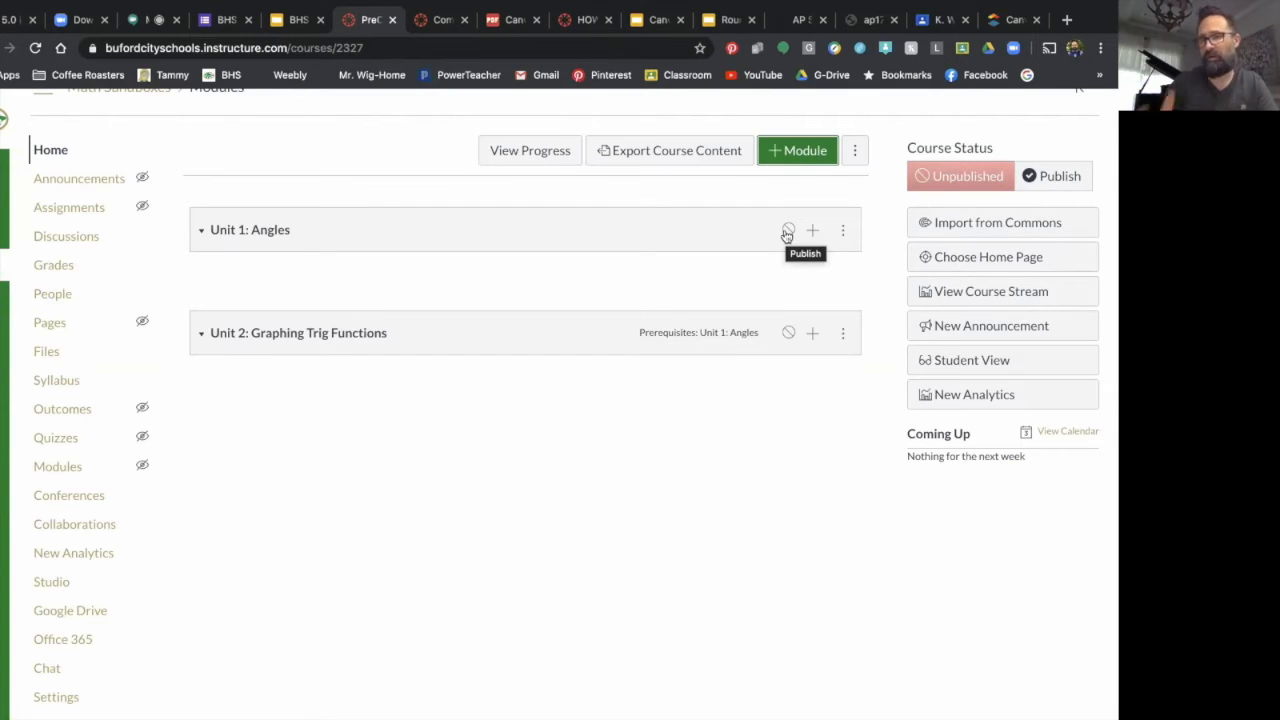
left_click(842, 233)
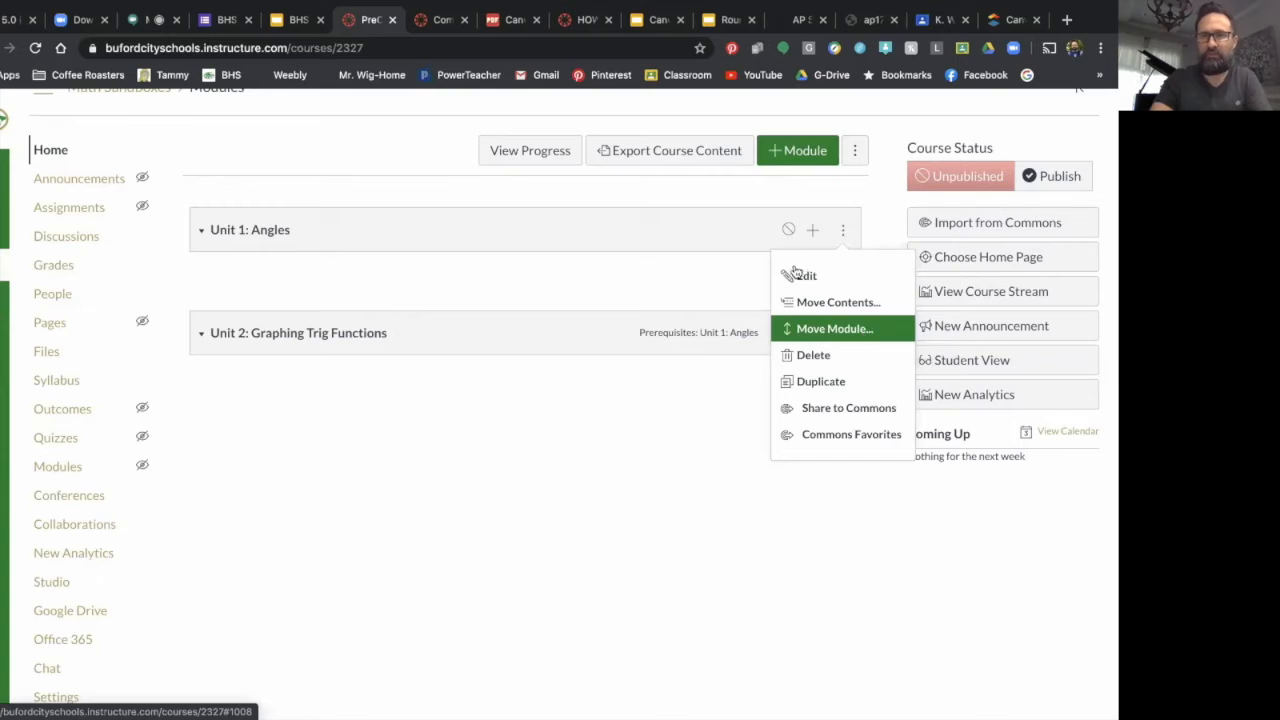
left_click(507, 238)
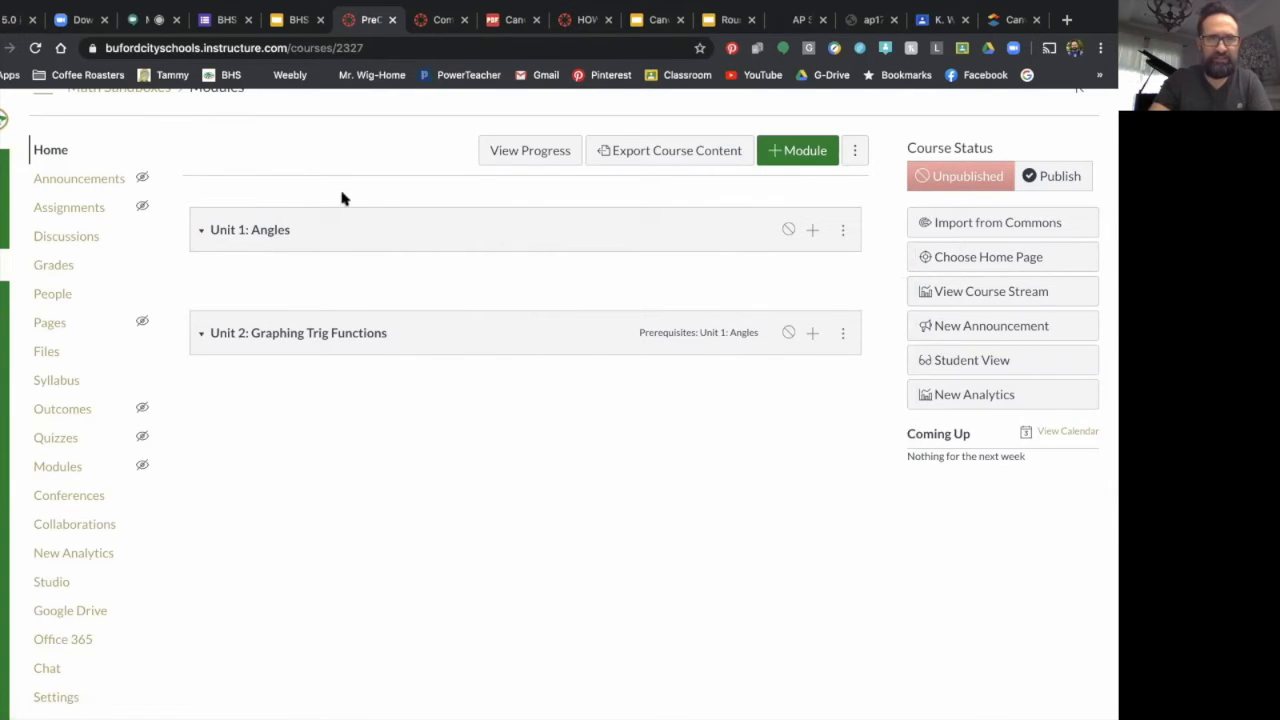
left_click(843, 232)
left_click(843, 235)
left_click(843, 235)
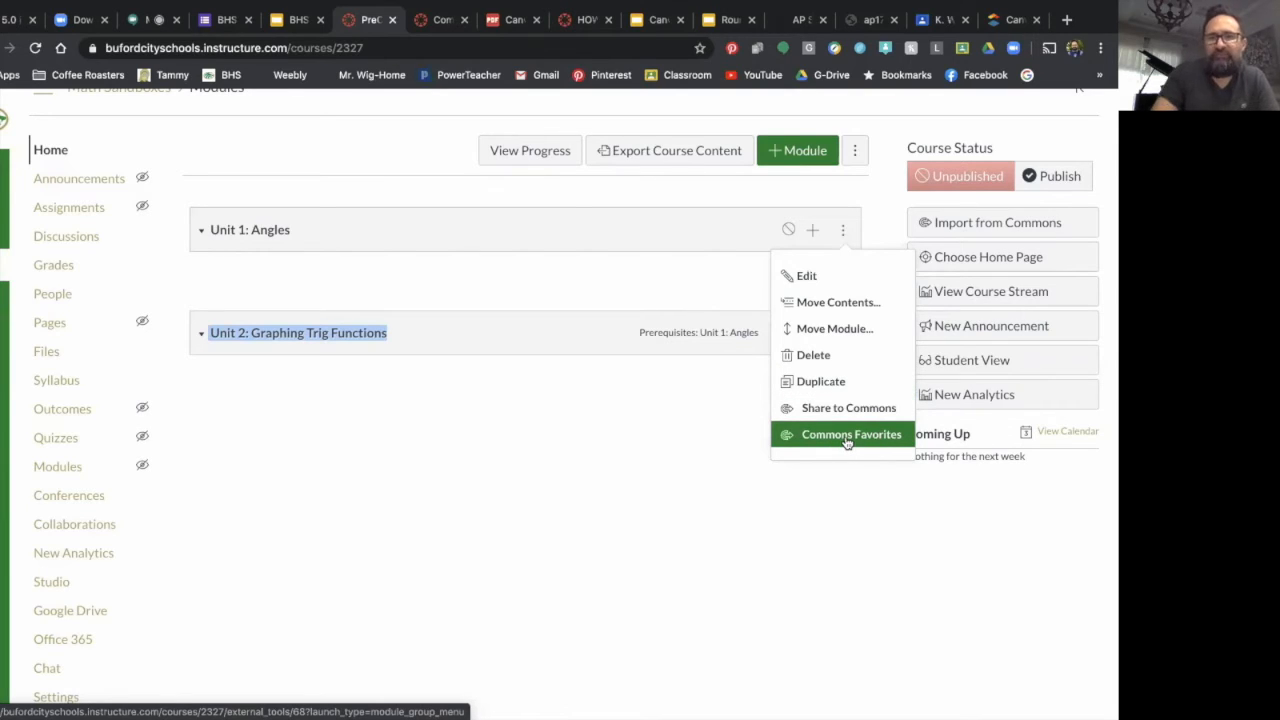
left_click(840, 232)
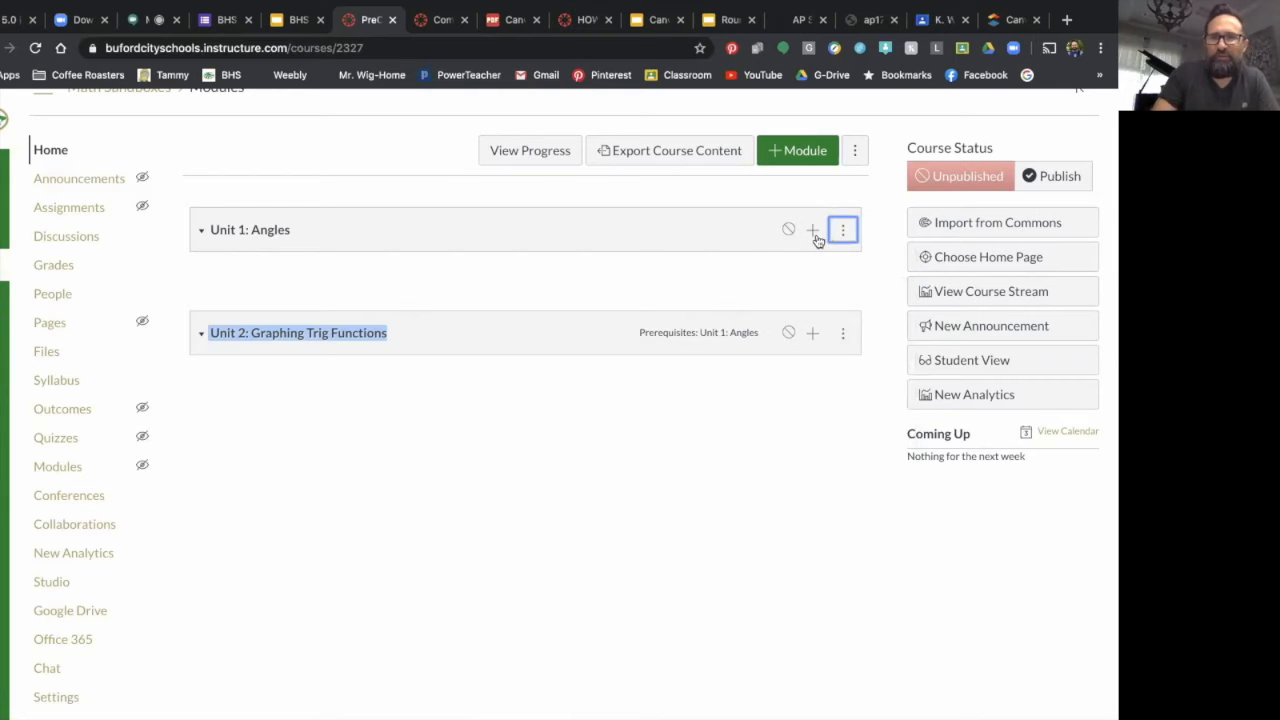
left_click(742, 236)
Add a new page named "Notes" to the Unit 1: Angles module without indentation
left_click(813, 230)
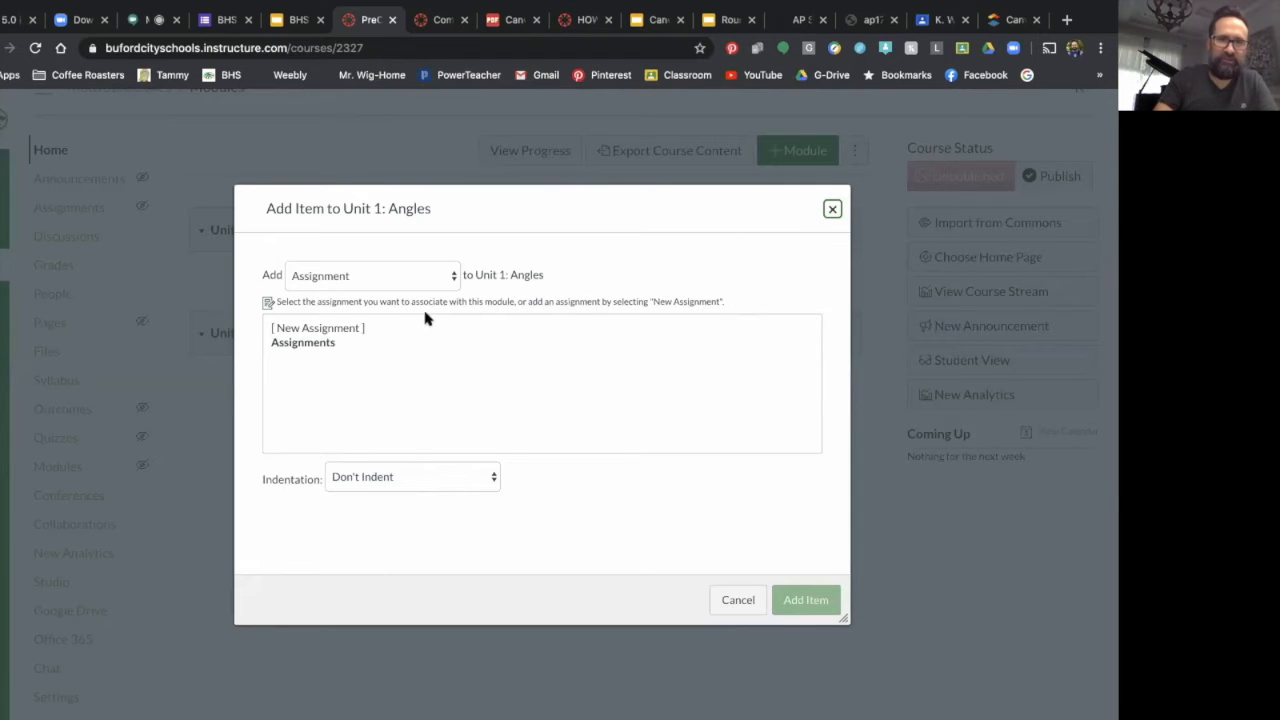
left_click(450, 280)
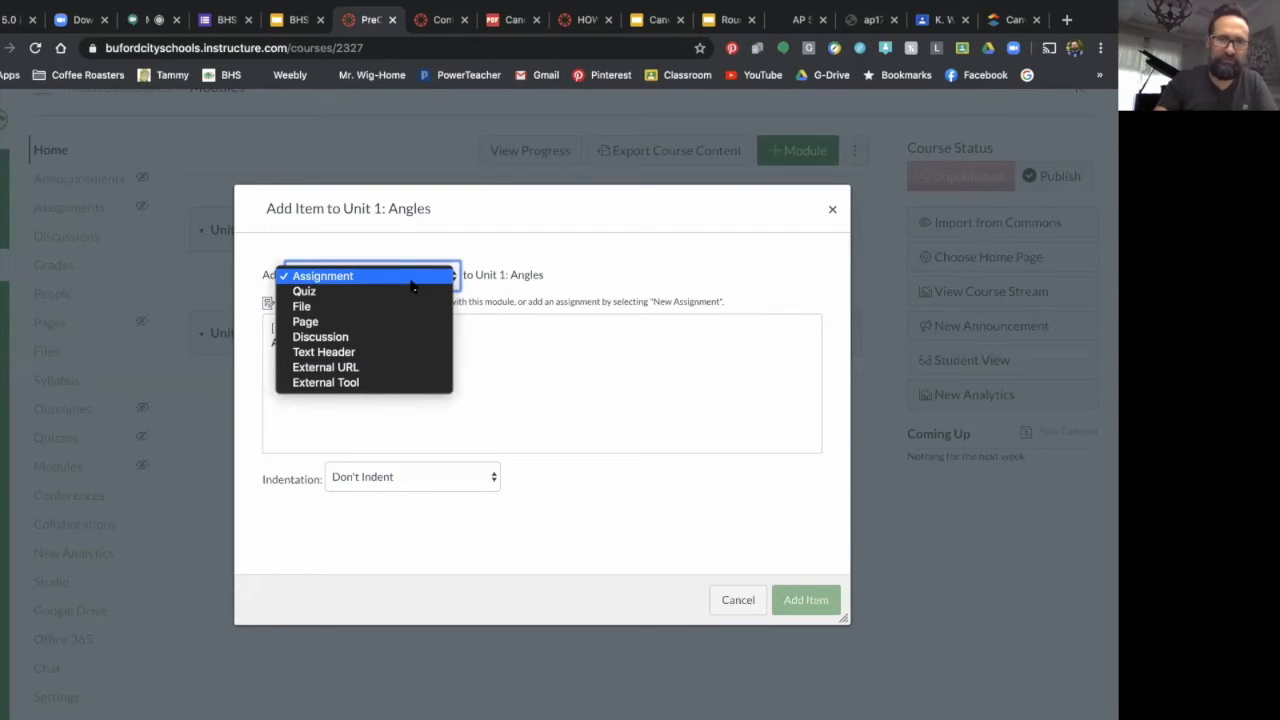
left_click(320, 326)
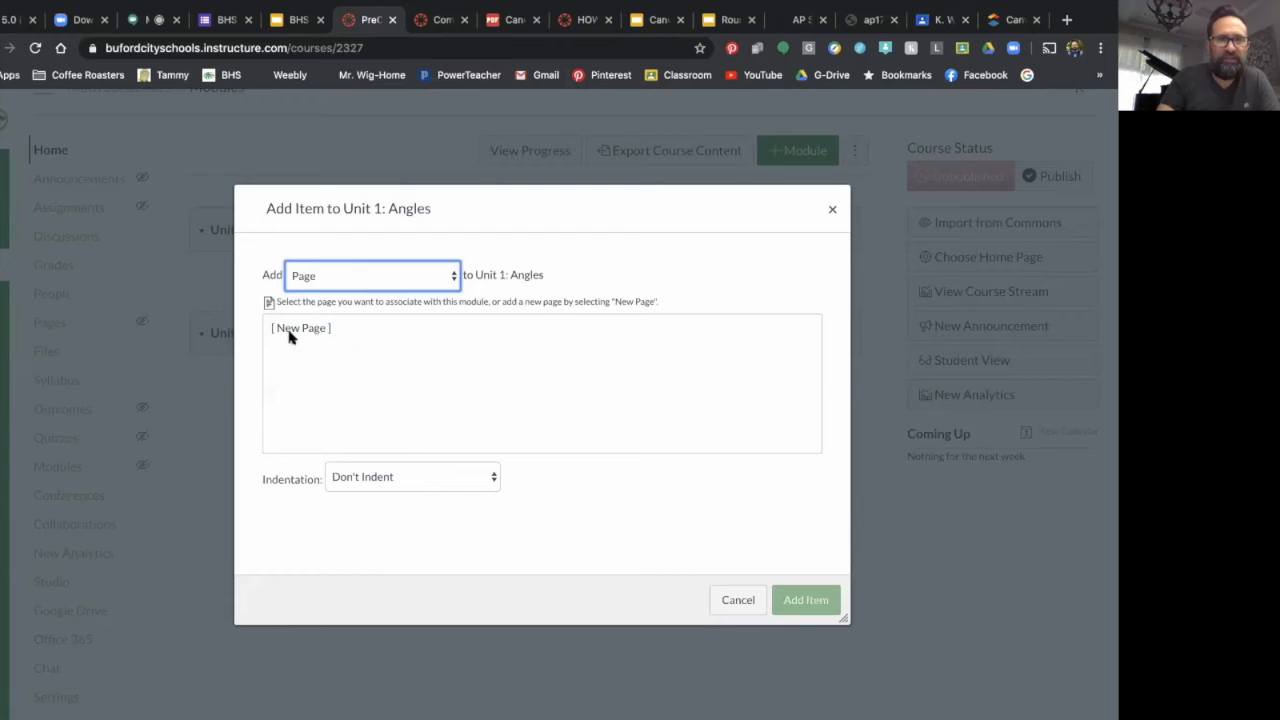
left_click(288, 334)
left_click(425, 473)
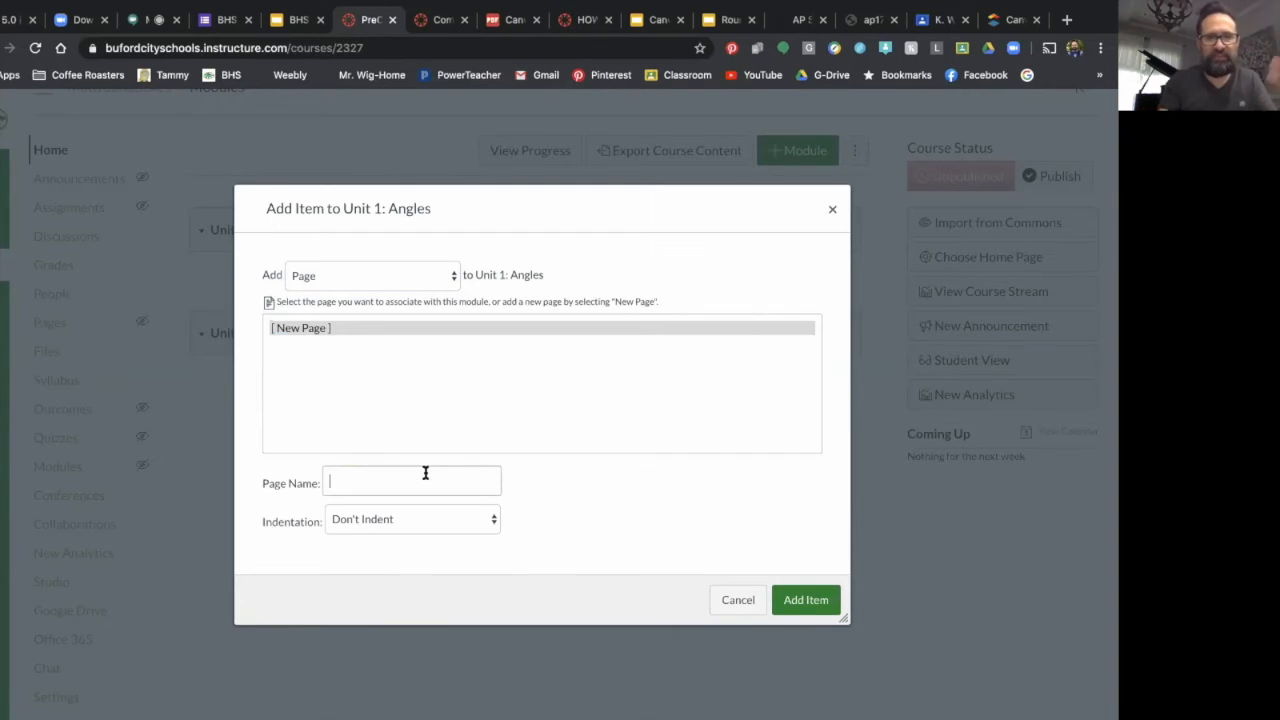
type("Notes")
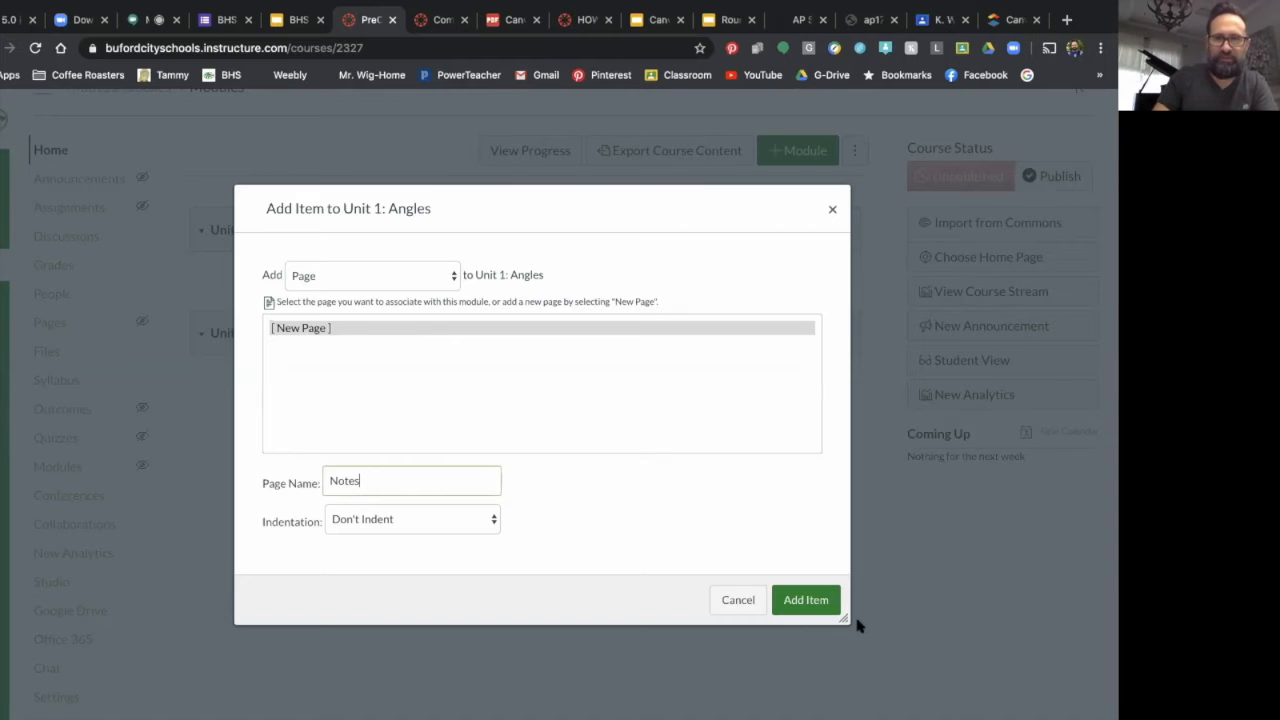
left_click(818, 605)
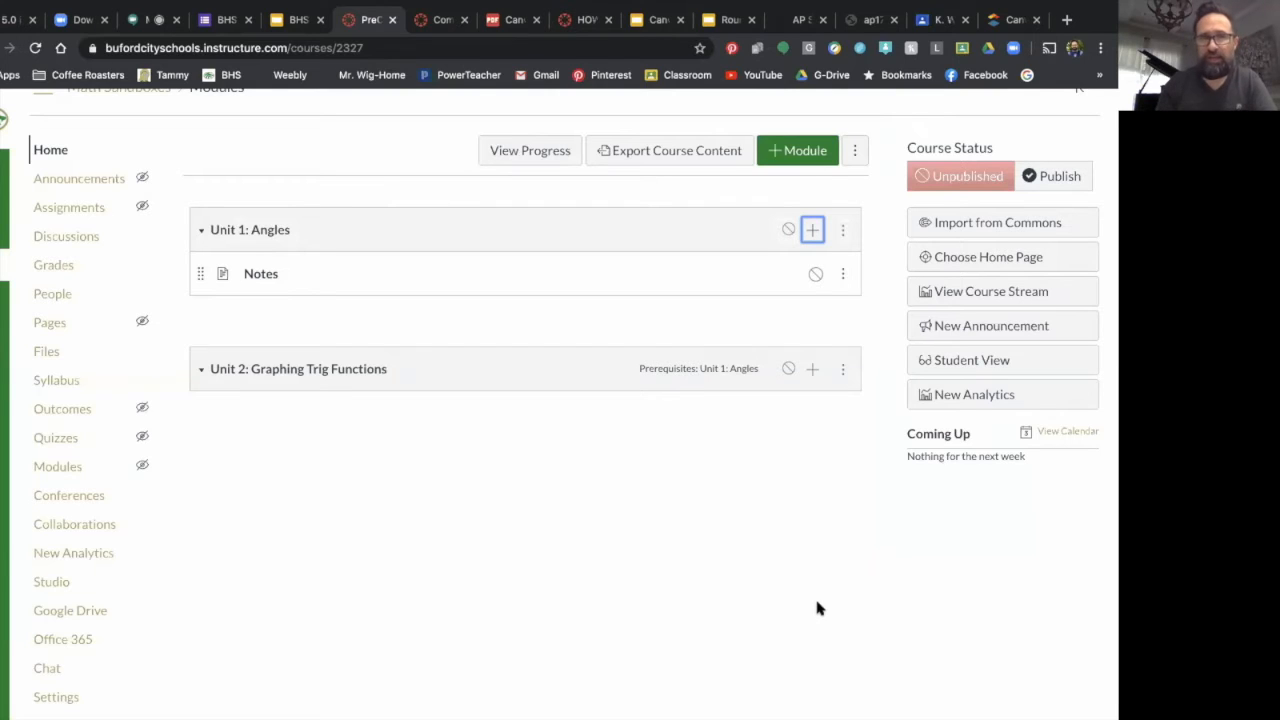
Add a new assignment named "Homework 1" to the Unit 1: Angles module, indented 1 level
scroll(284, 482, "up", 1)
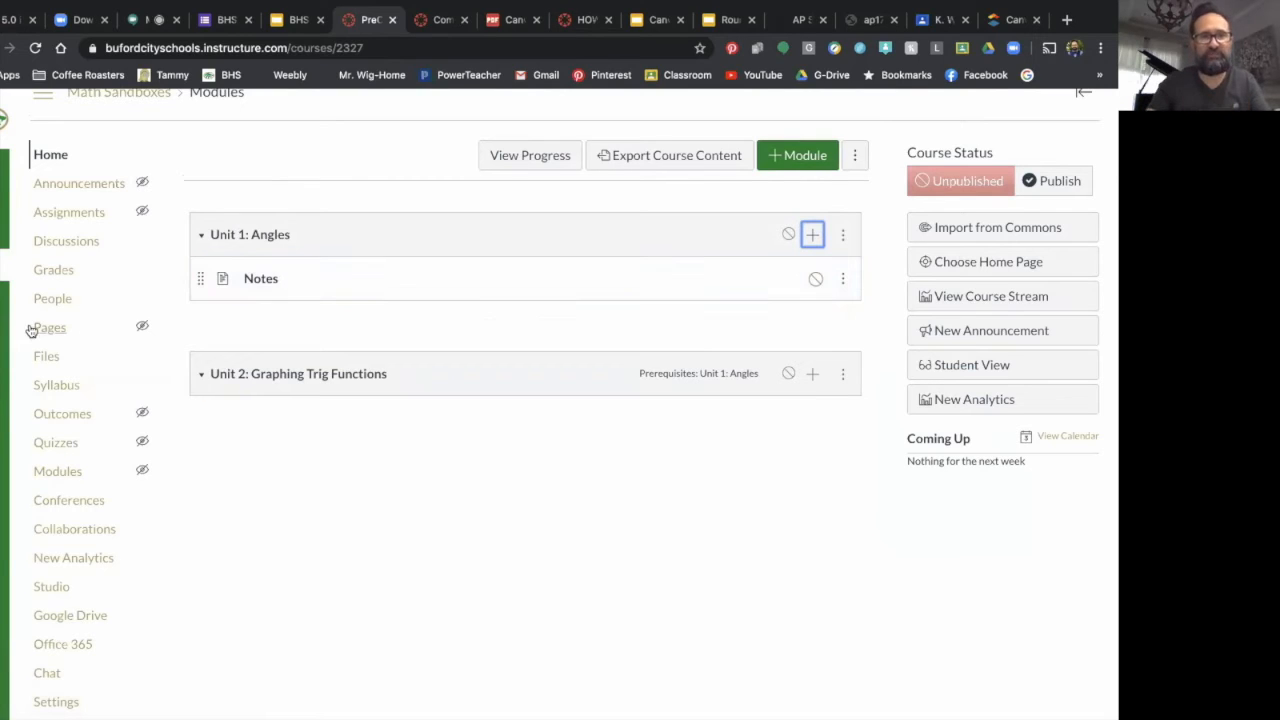
left_click(812, 231)
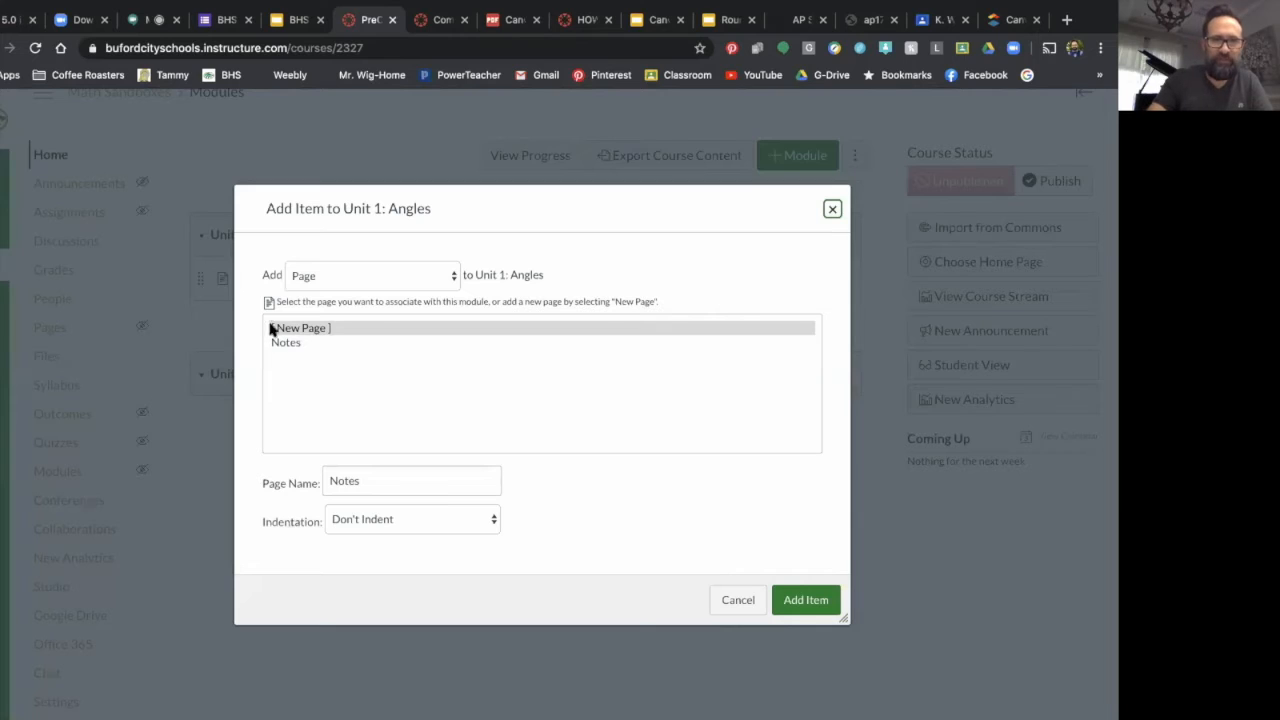
left_click(452, 279)
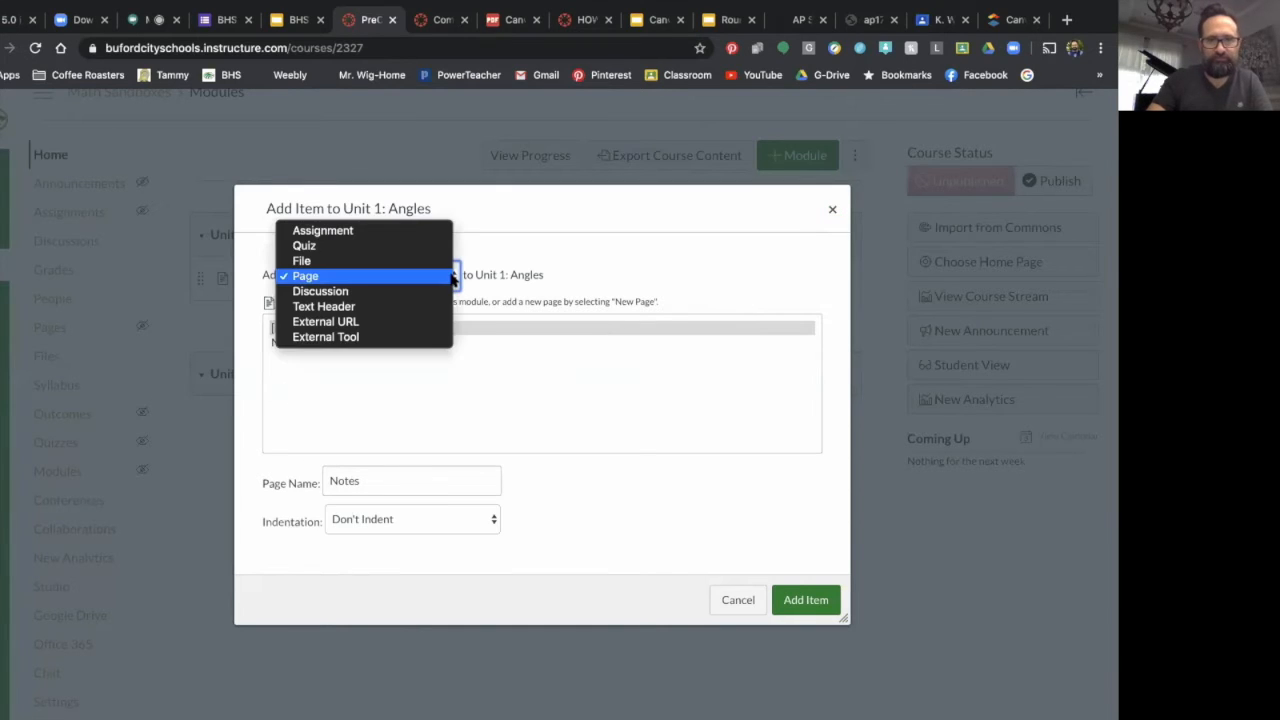
left_click(365, 232)
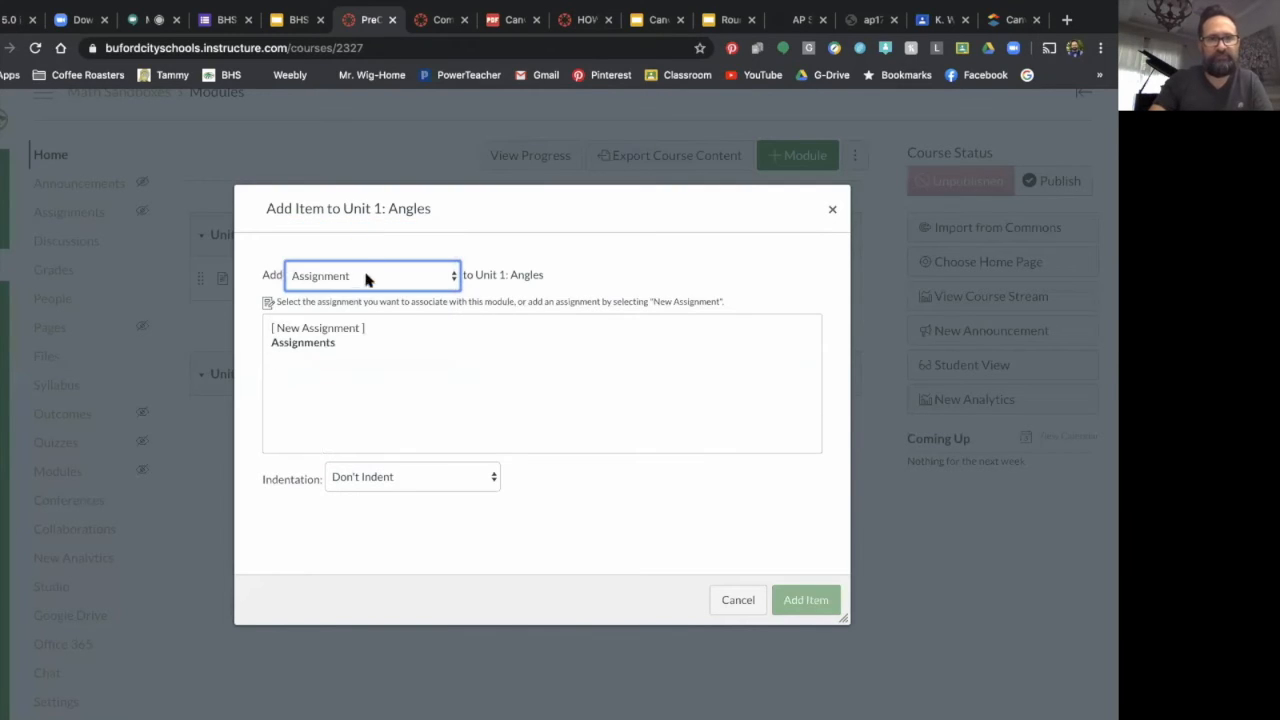
left_click(316, 345)
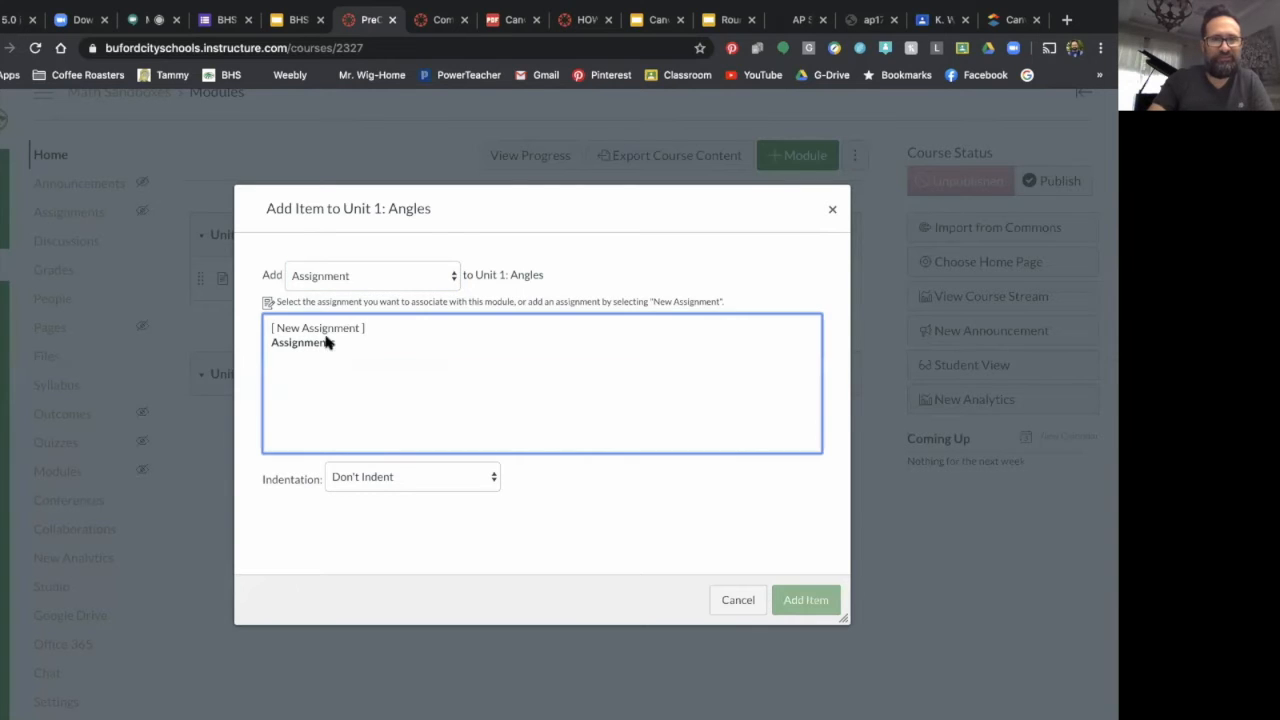
left_click(336, 330)
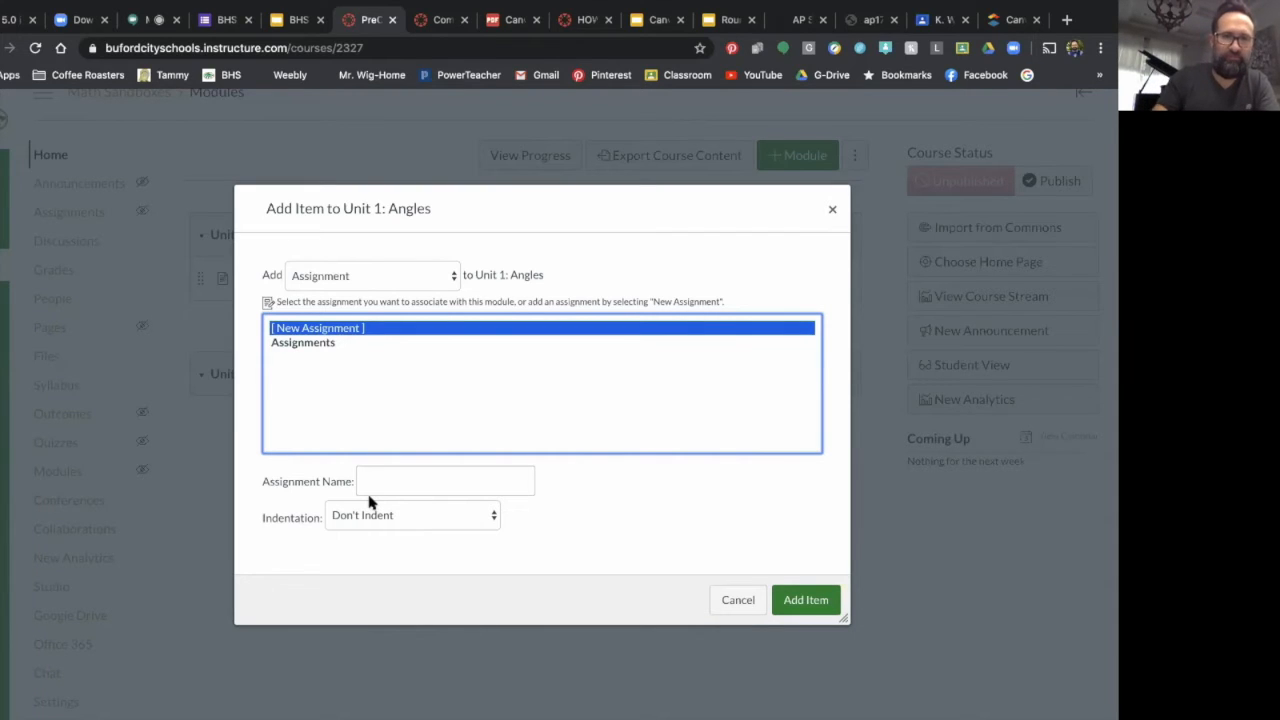
left_click(490, 489)
type("Homework 1")
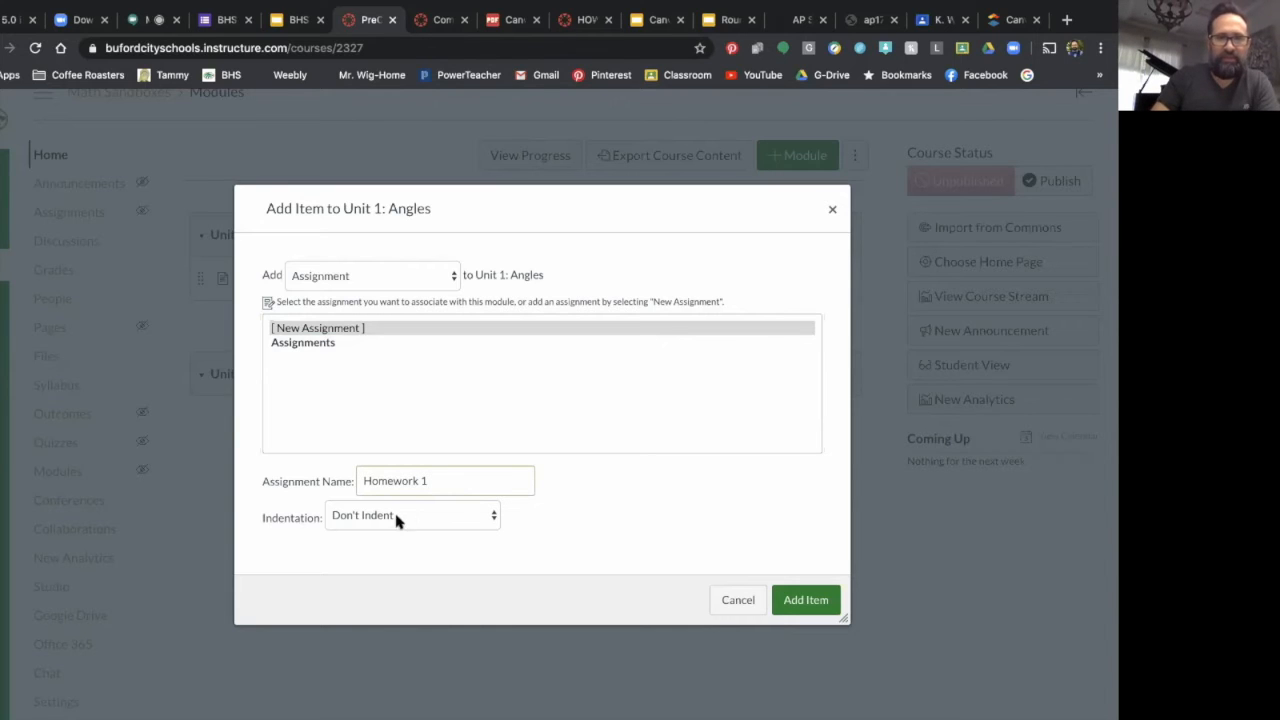
left_click(404, 517)
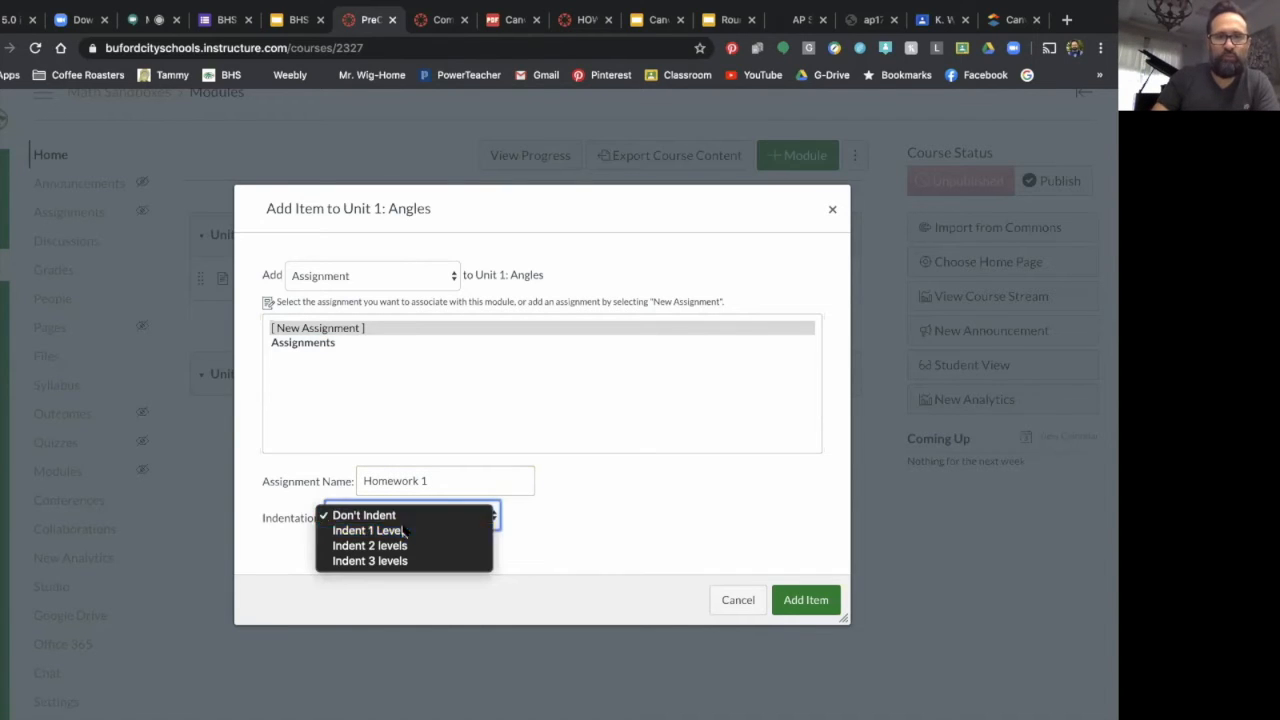
left_click(403, 529)
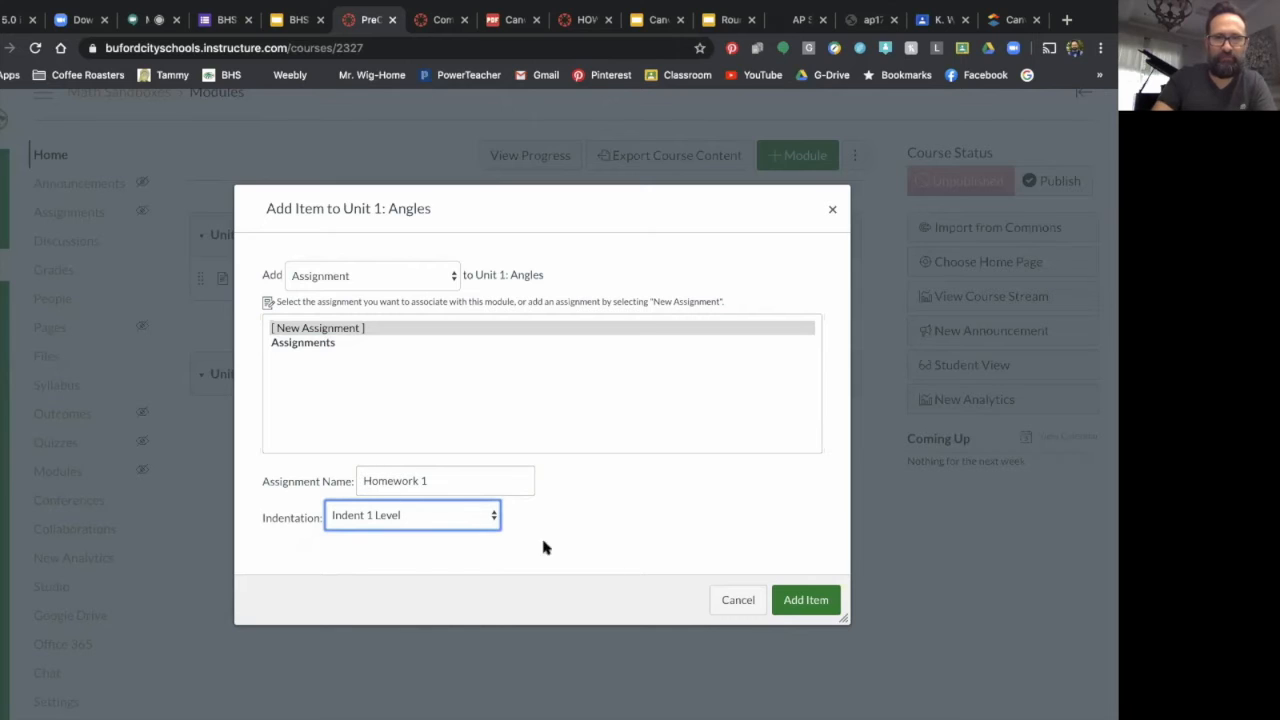
left_click(792, 599)
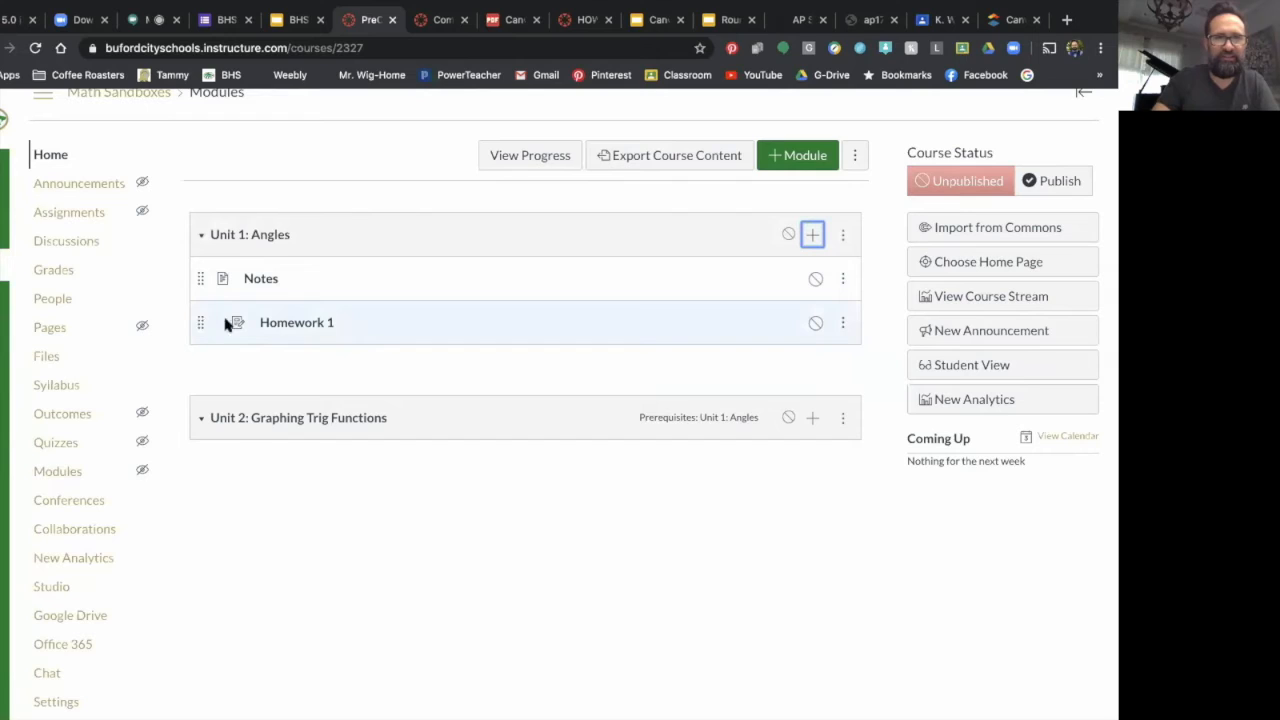
mouse_move(200, 321)
left_mouse_down()
mouse_move(194, 274)
mouse_move(197, 320)
left_mouse_up()
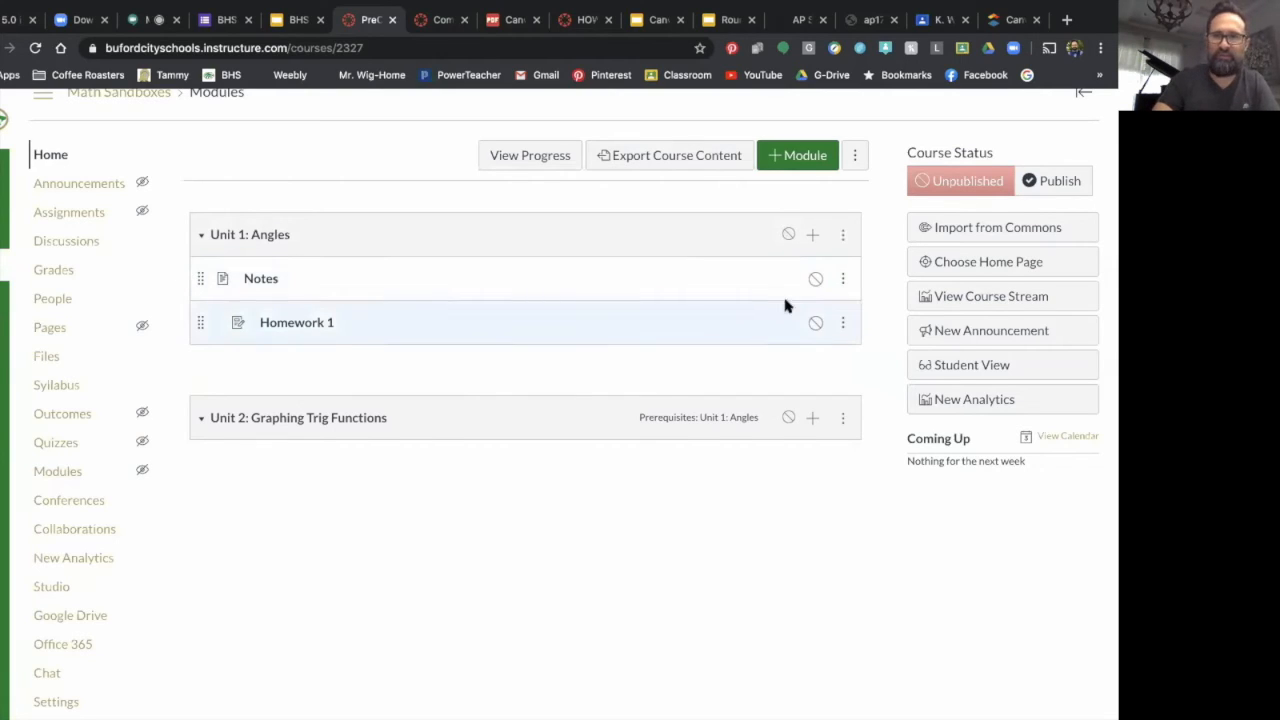
Open the Notes page for editing to view its options, cancel without changes, and return to the modules list
left_click(264, 283)
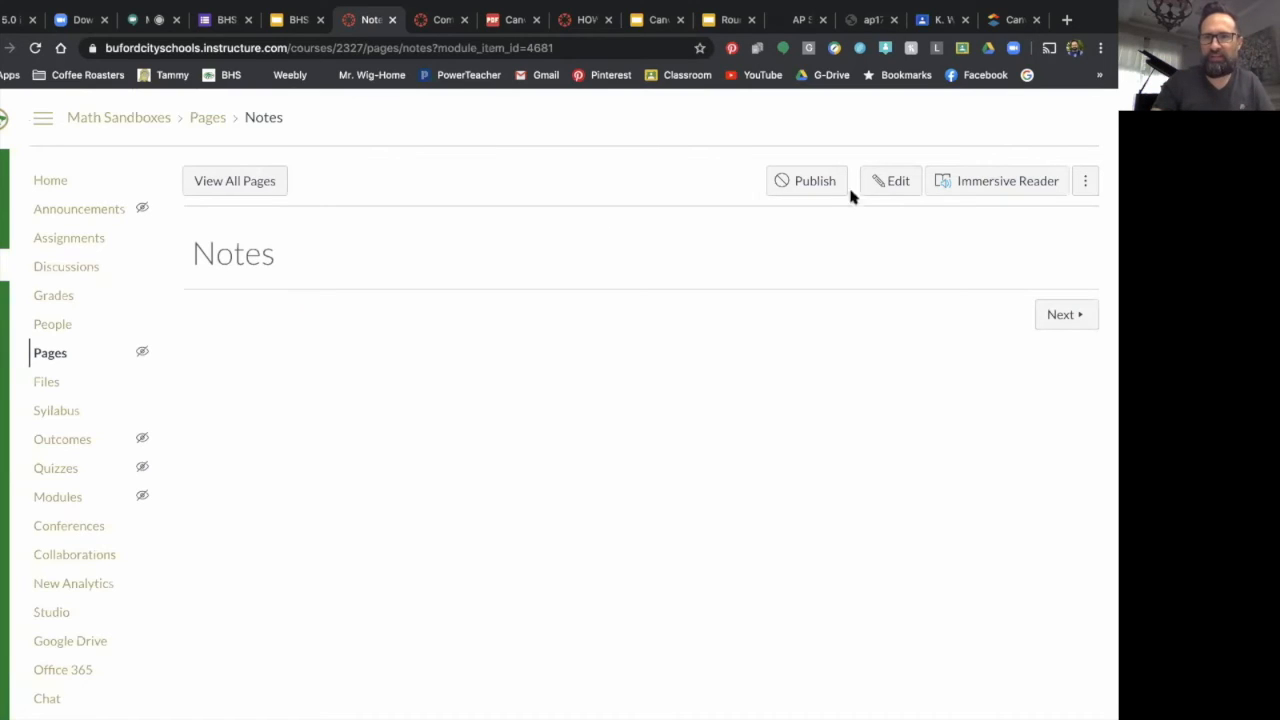
left_click(877, 187)
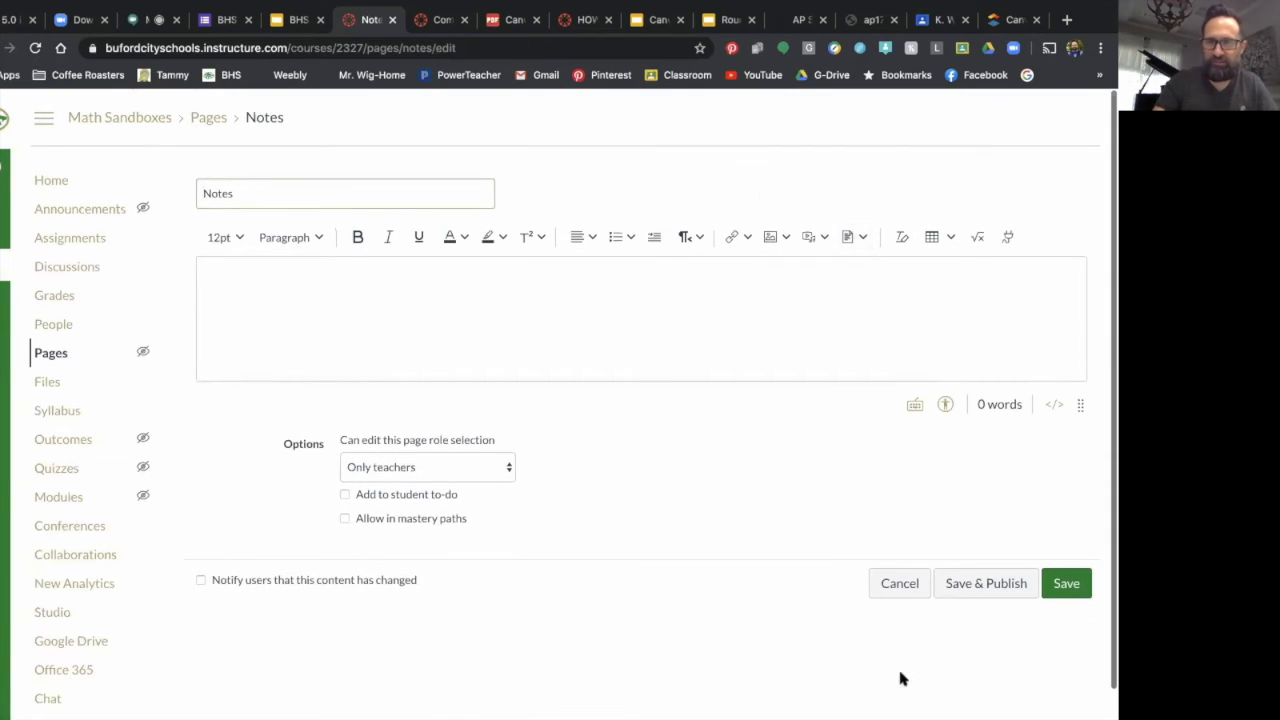
left_click(906, 579)
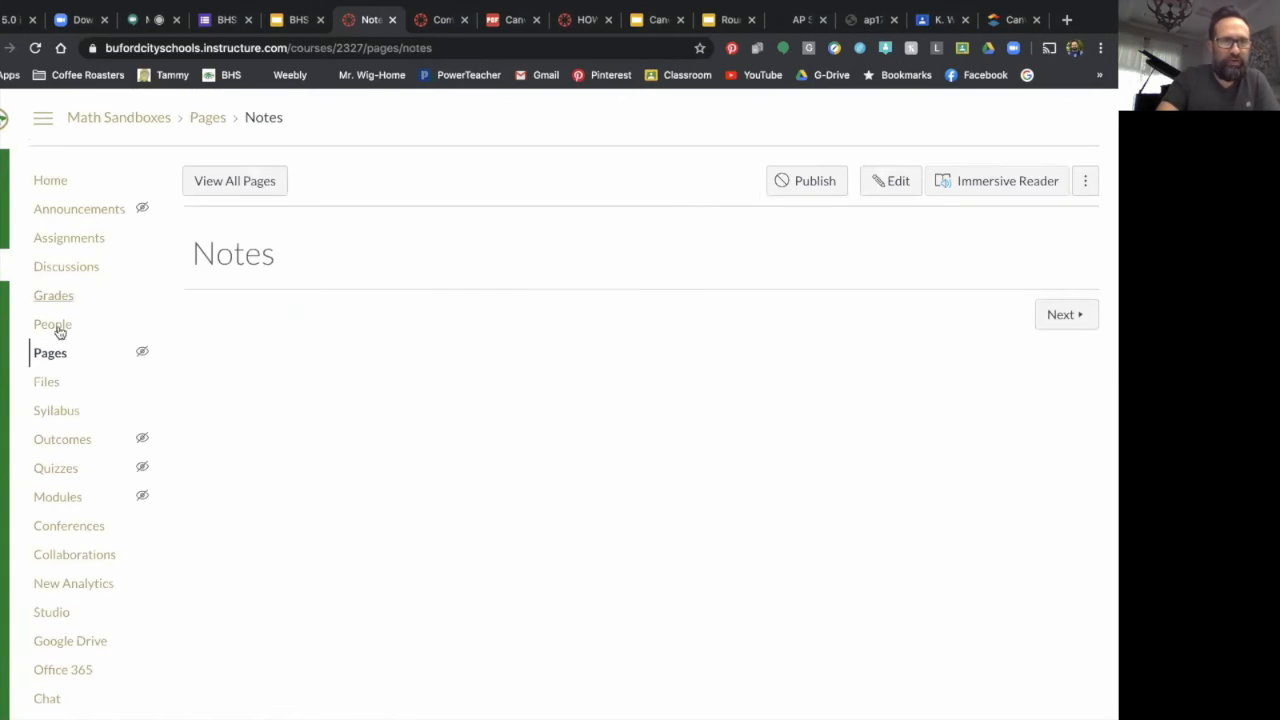
left_click(44, 493)
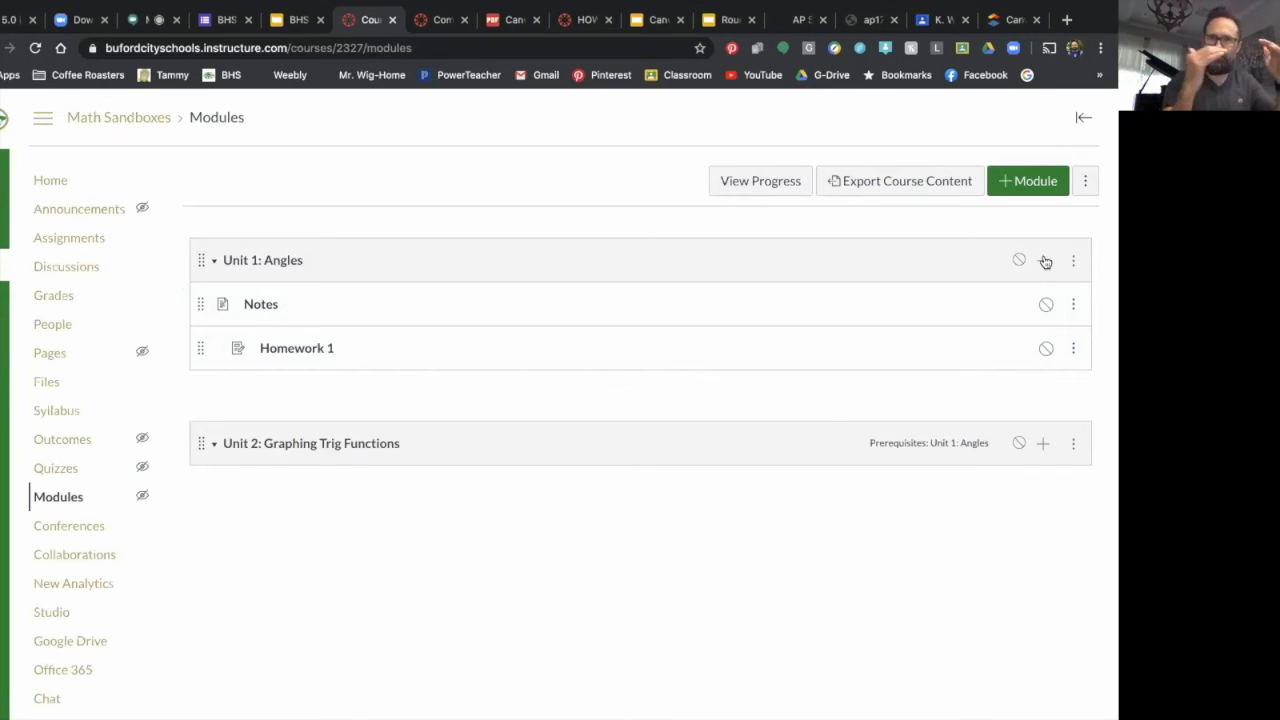
Add a new discussion topic named "Sine Functions" to the Unit 1: Angles module, indented 1 level
scroll(1045, 262, "down", 1)
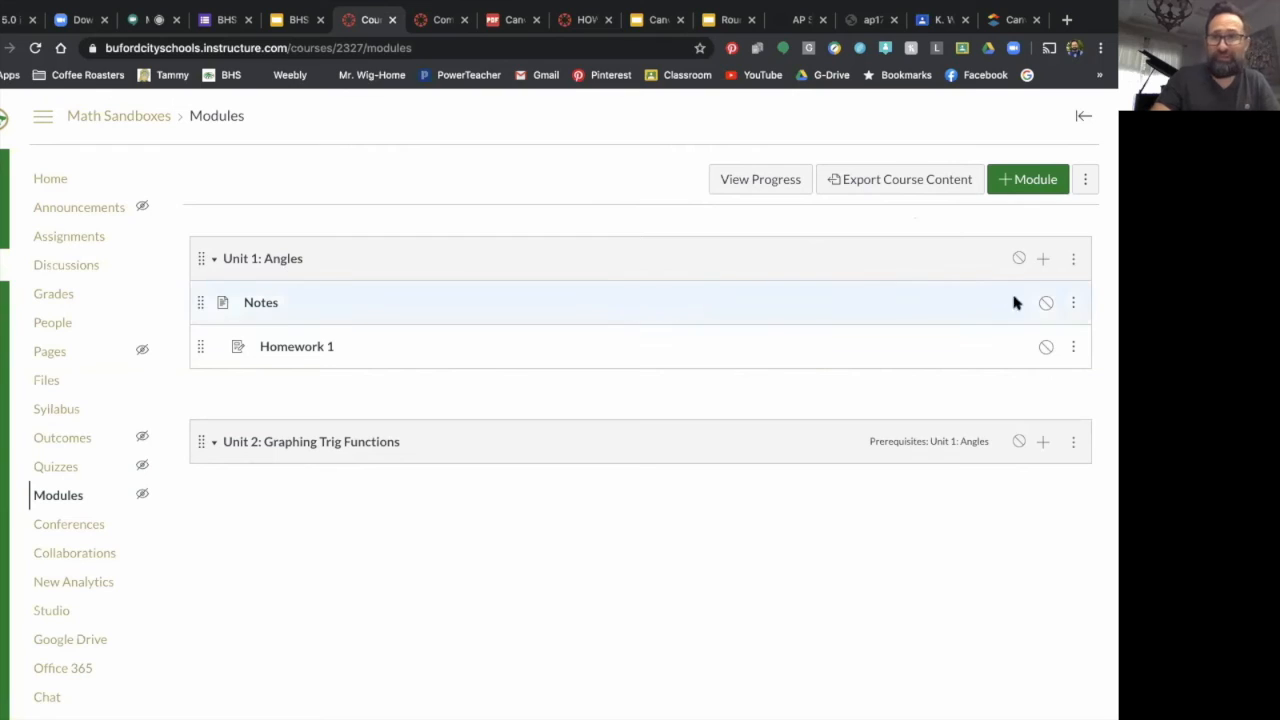
left_click(1044, 259)
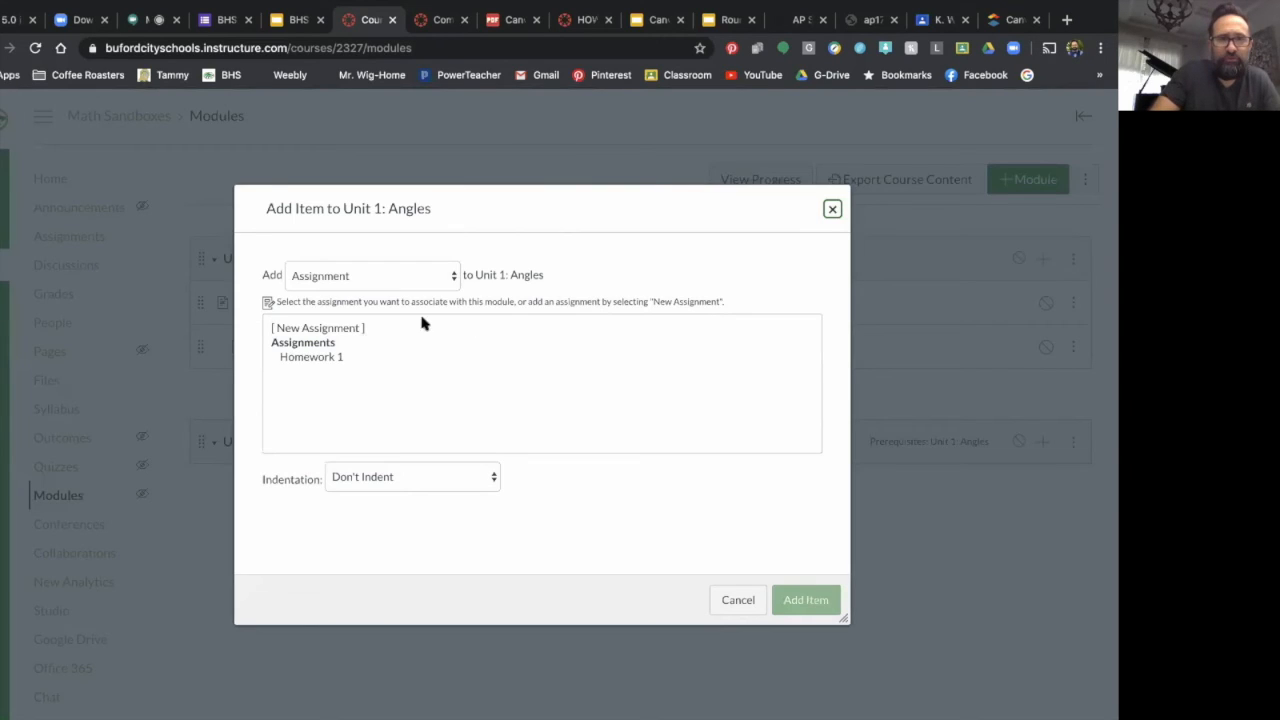
left_click(447, 278)
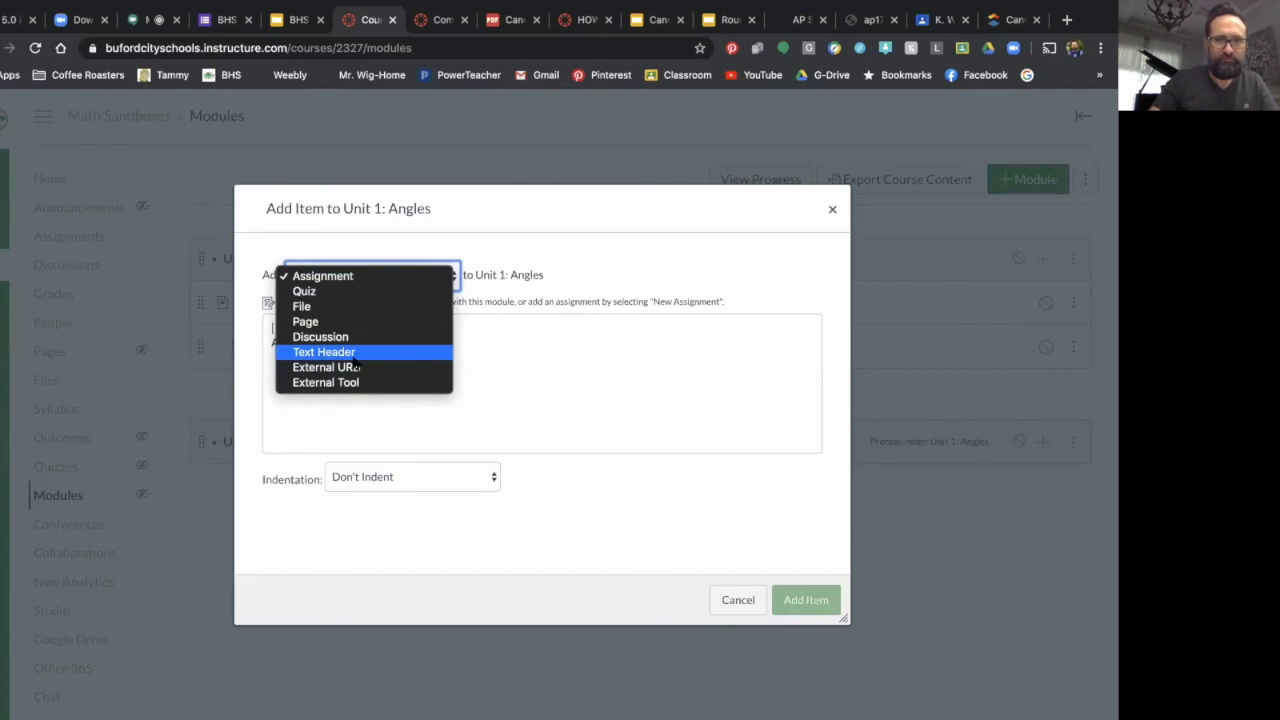
left_click(345, 335)
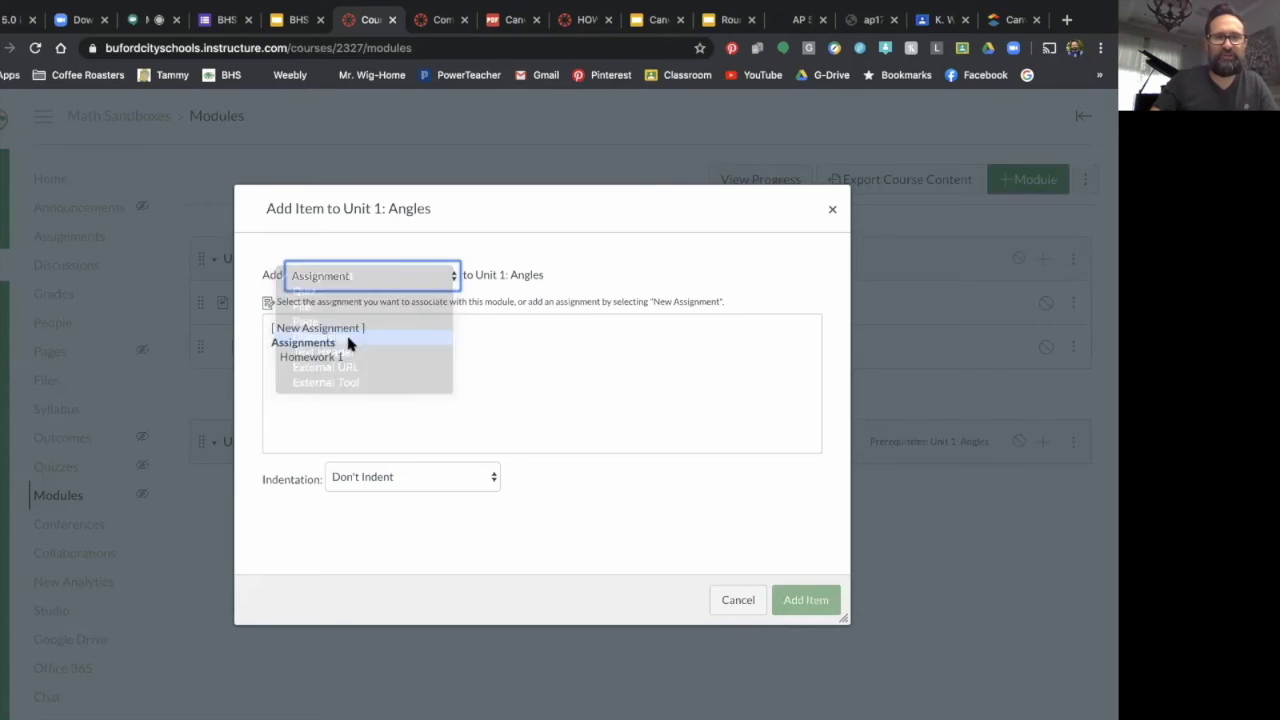
left_click(320, 330)
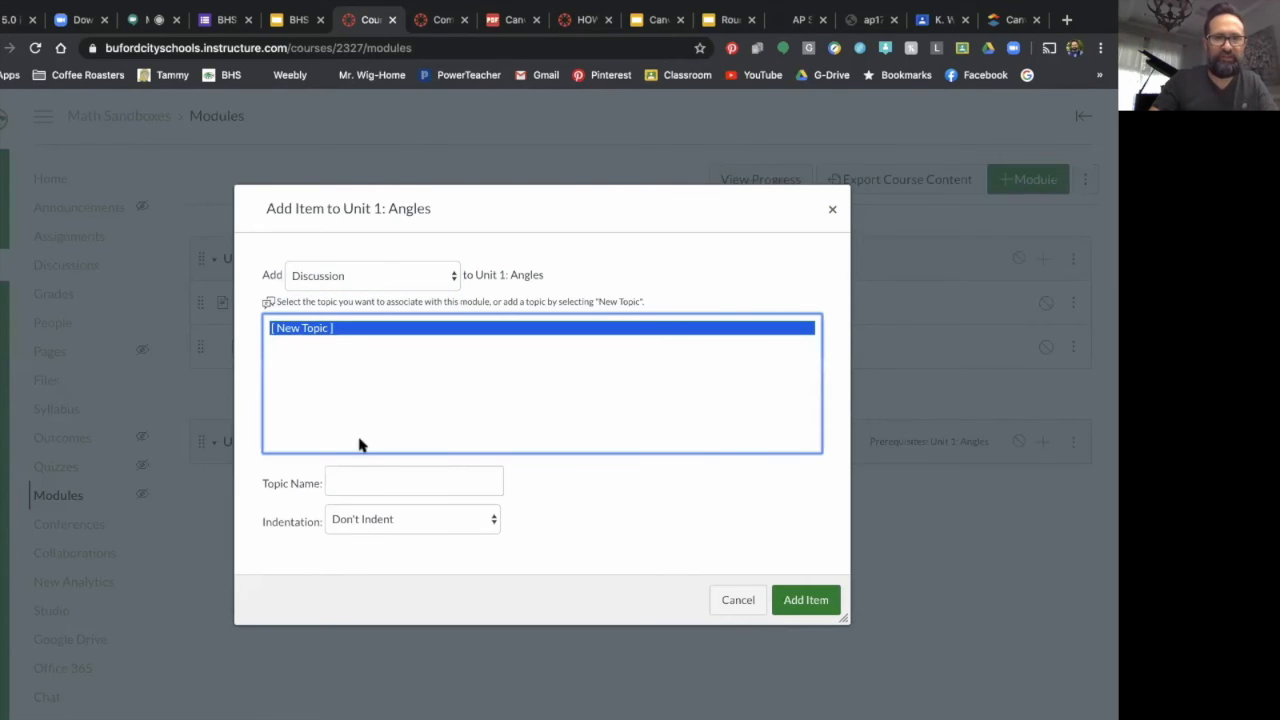
left_click(363, 480)
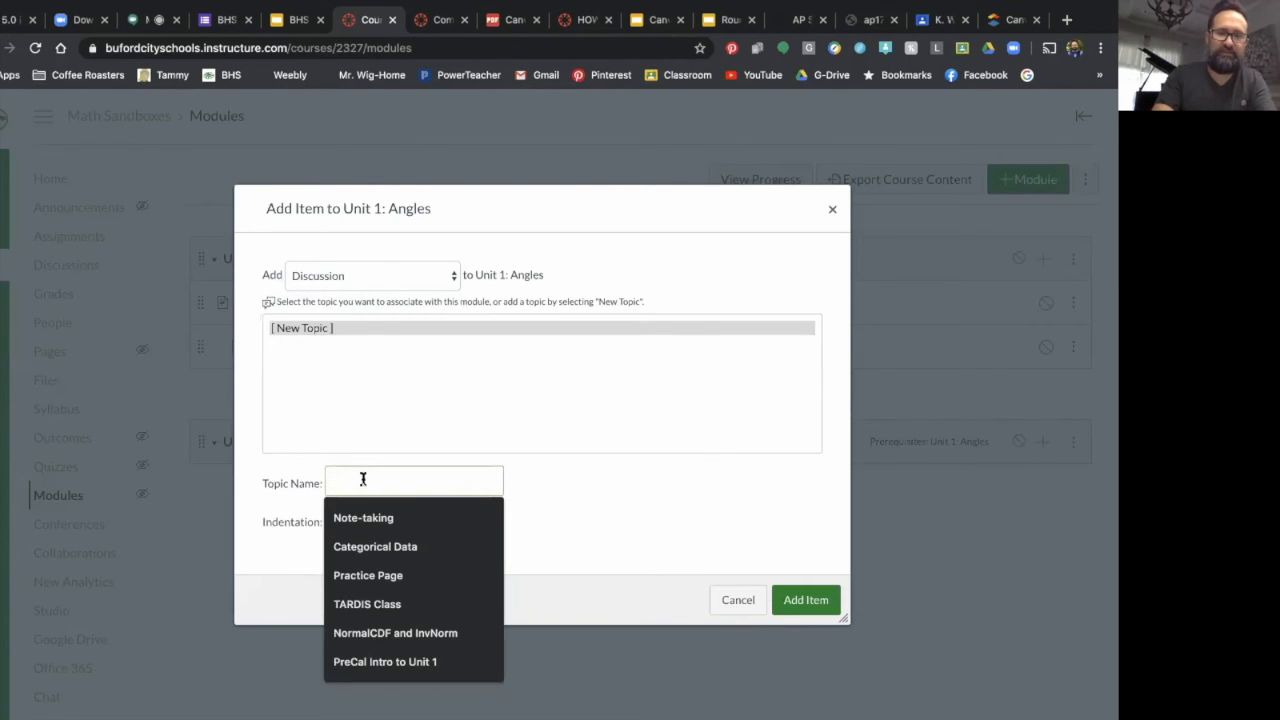
type("Sine Functions")
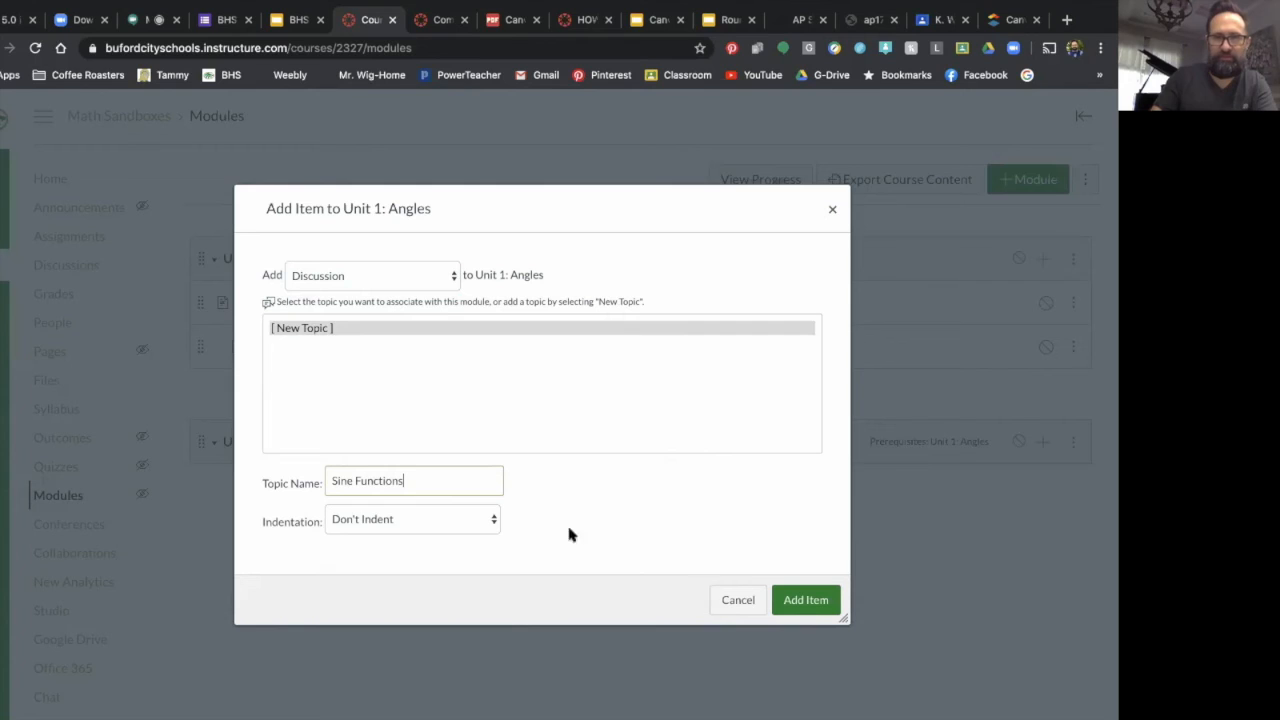
left_click(490, 519)
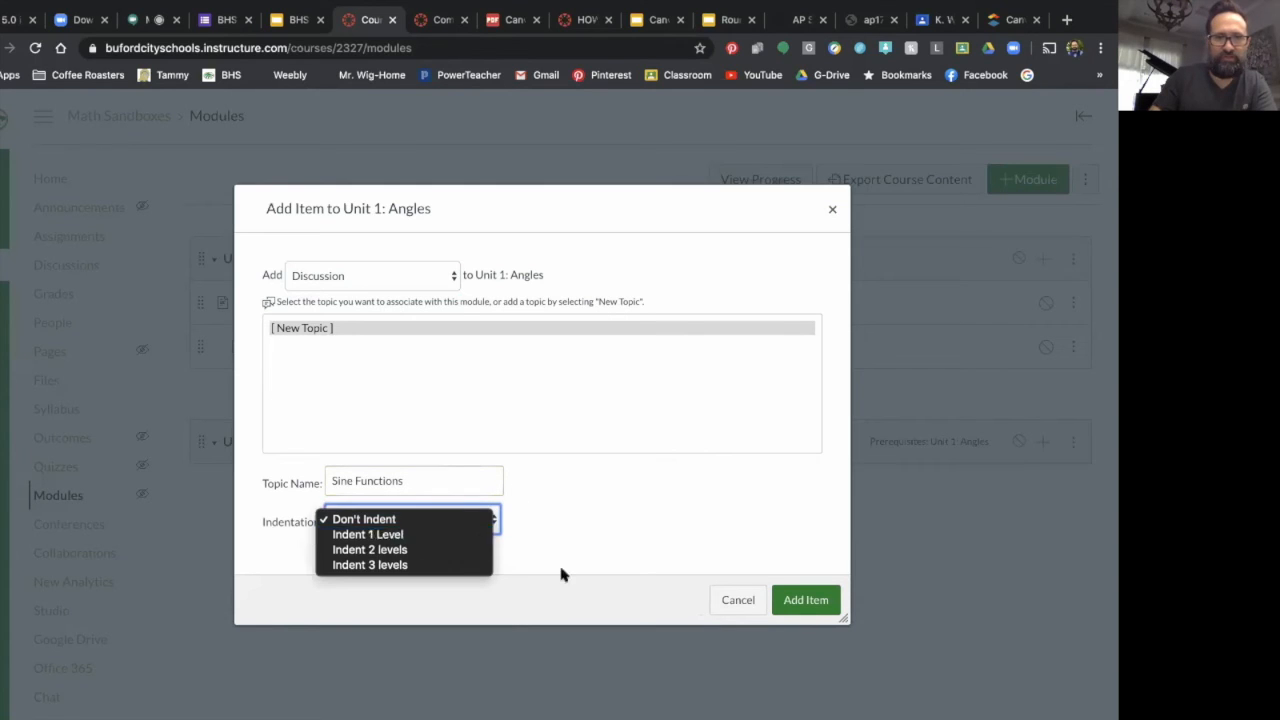
key("Down")
key("Return")
left_click(820, 604)
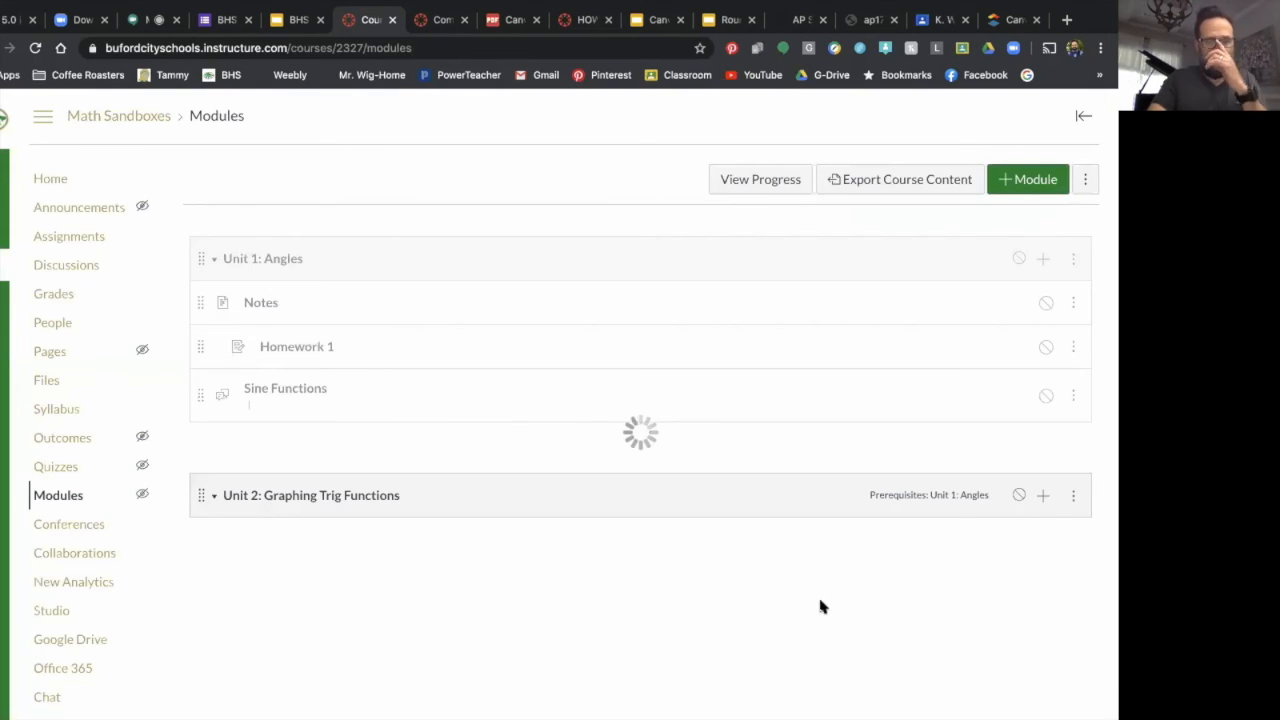
Publish the Unit 1: Angles module together with all of its items
left_click(1019, 258)
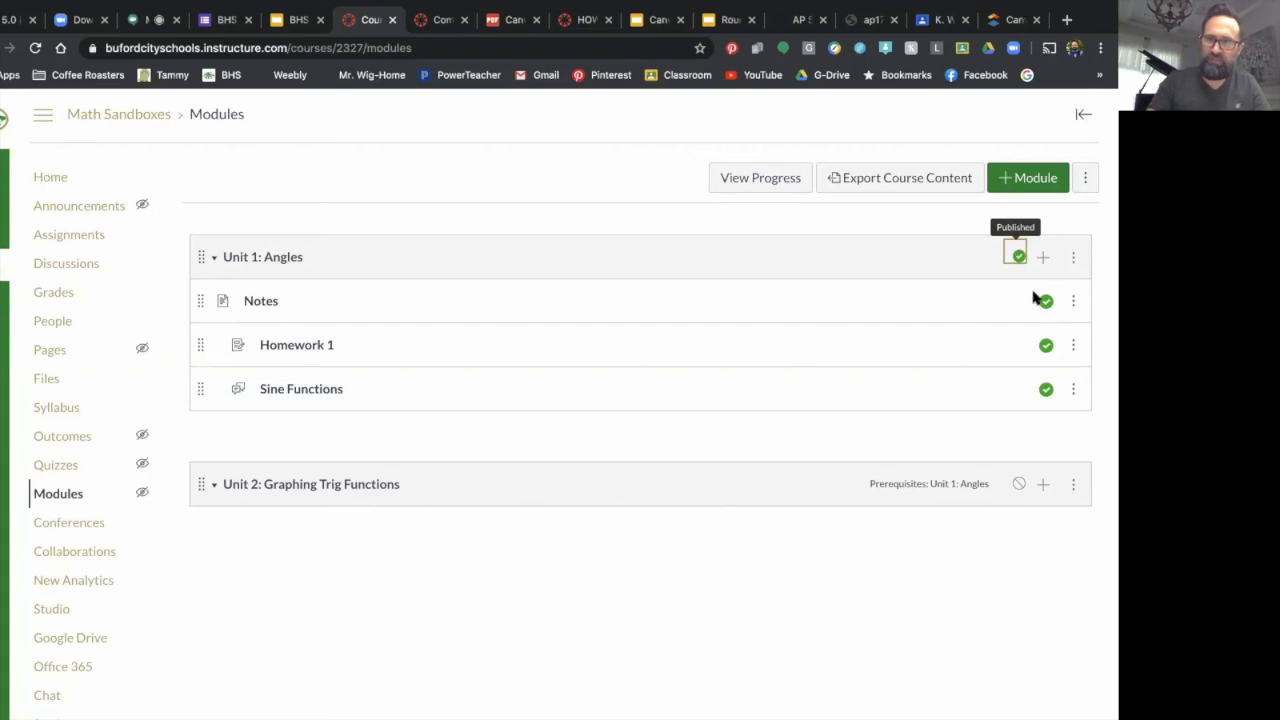
left_click(1045, 388)
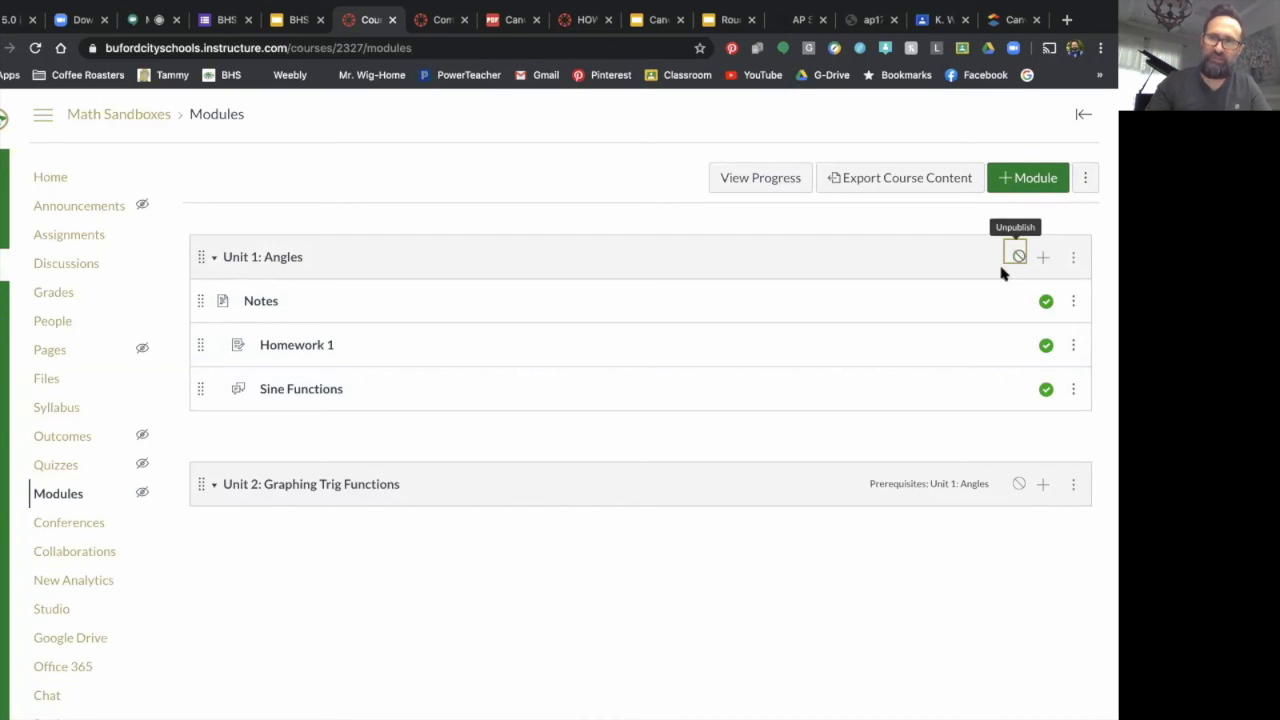
left_click(292, 262)
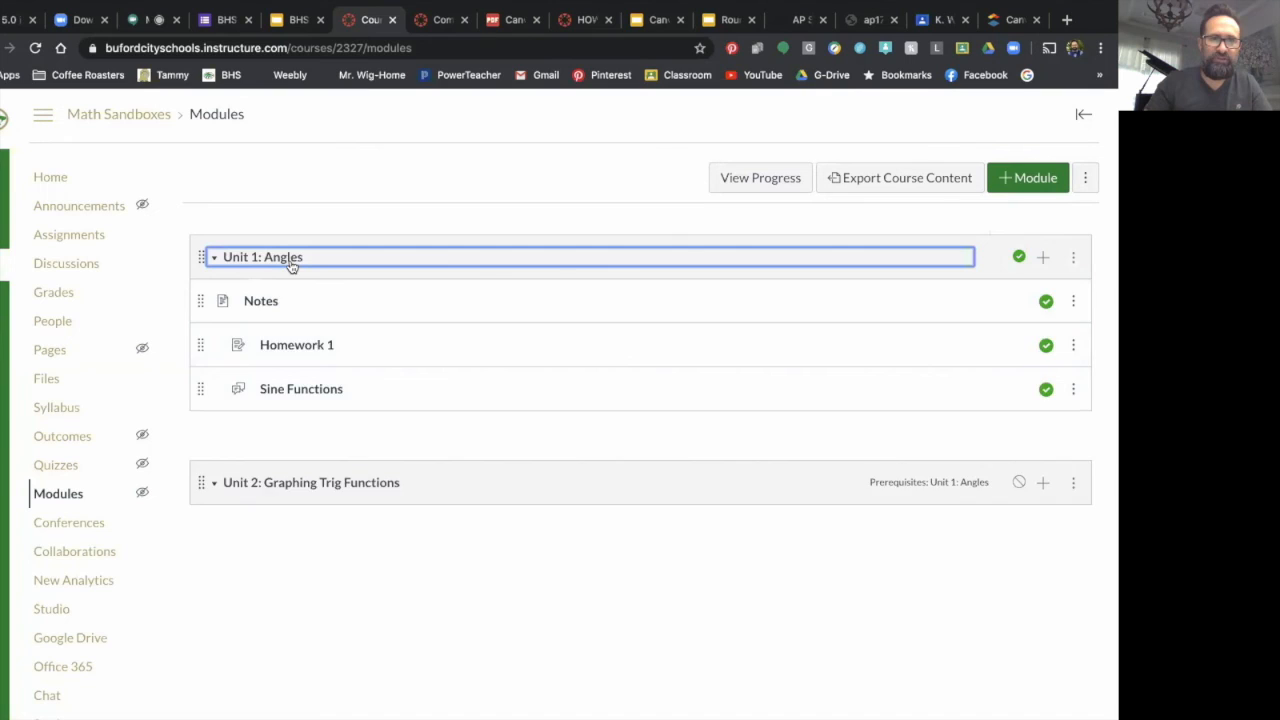
left_click(278, 274)
View the module items in sequence from Notes through Homework 1 to Sine Functions, and return to the modules list
left_click(259, 301)
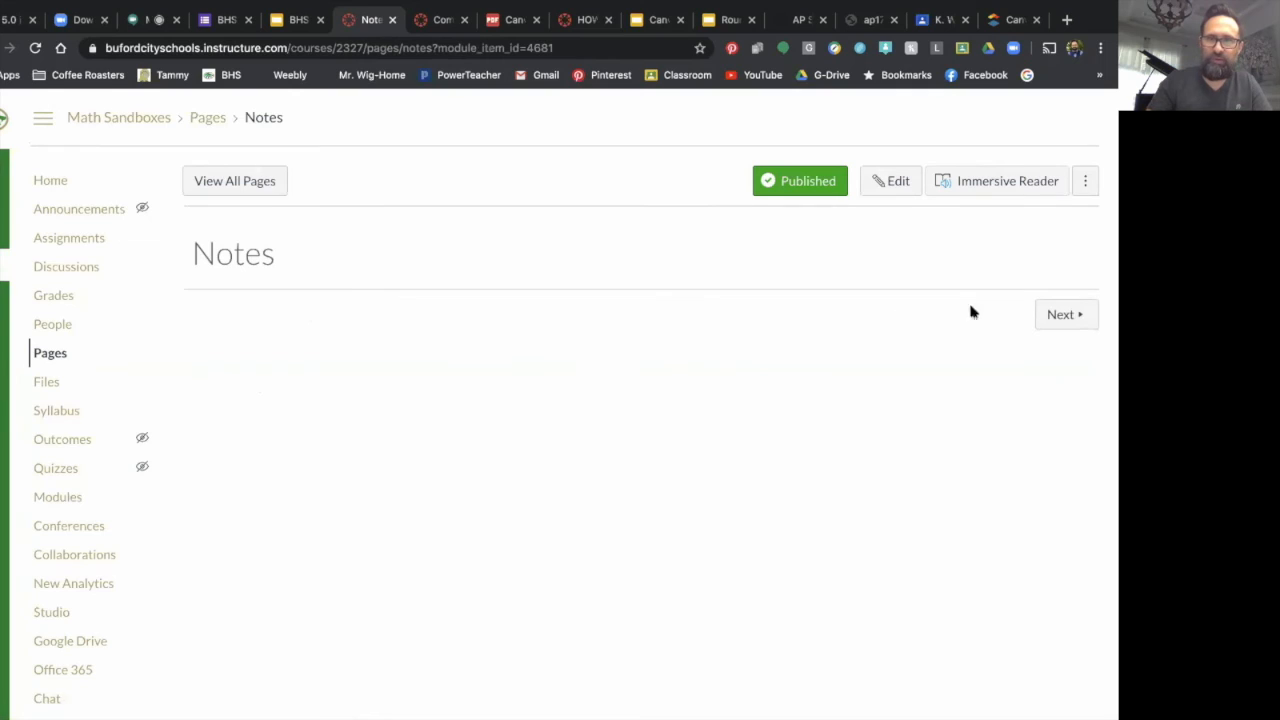
left_click(1062, 315)
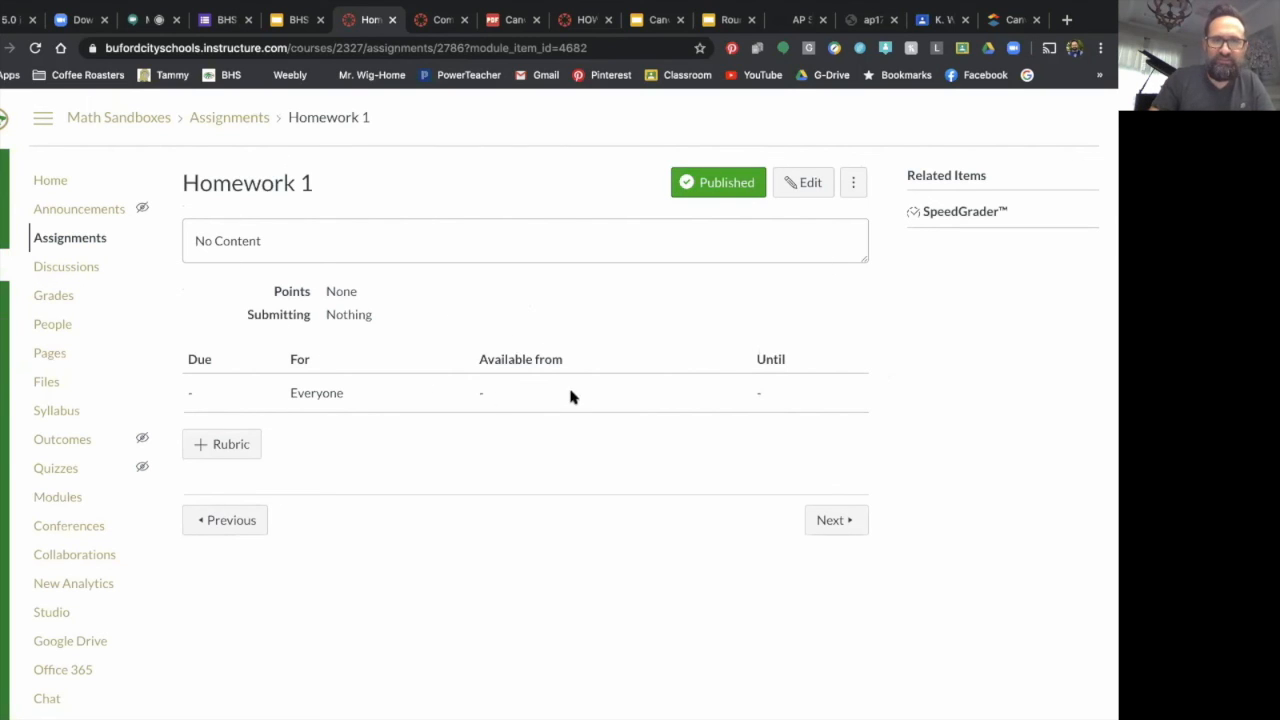
left_click(831, 519)
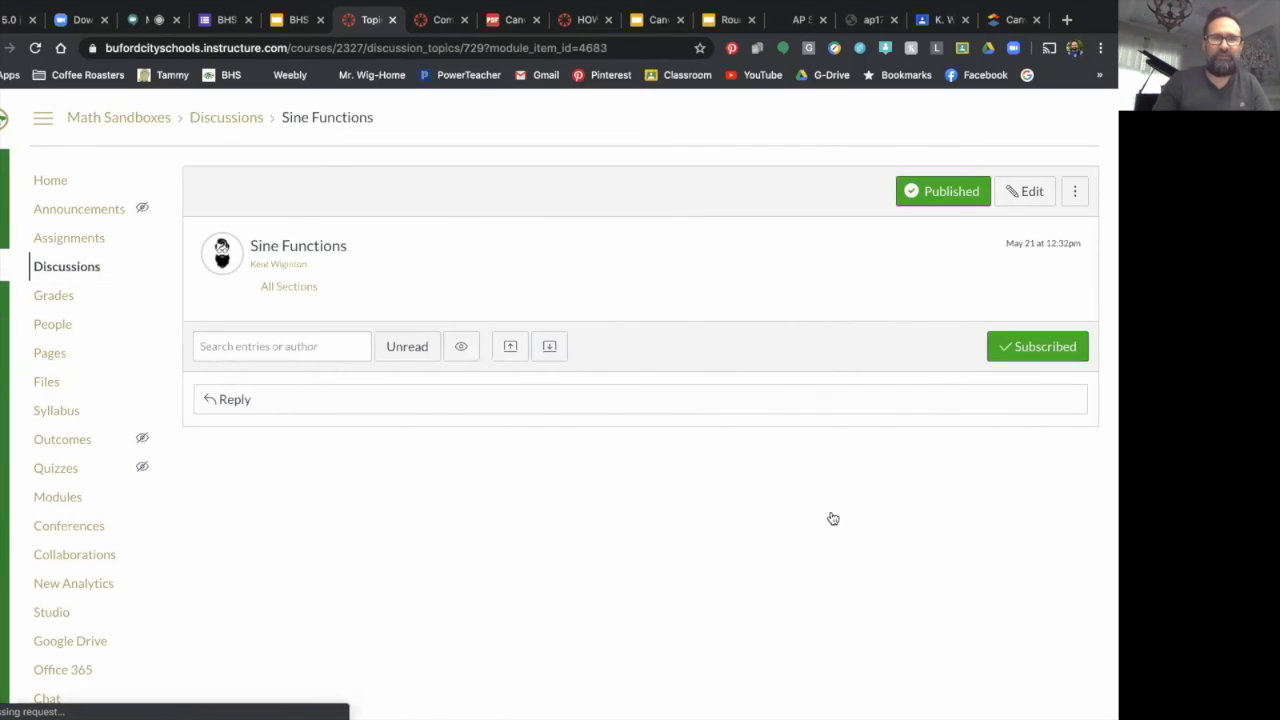
left_click(57, 497)
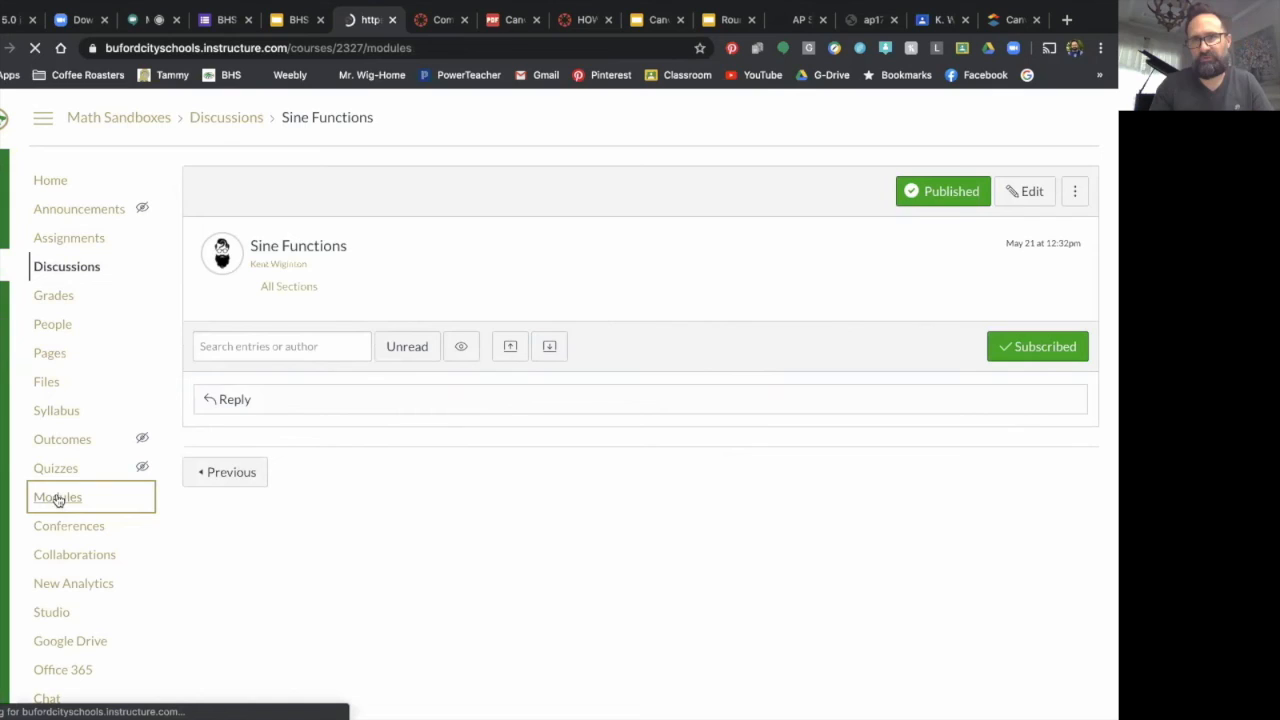